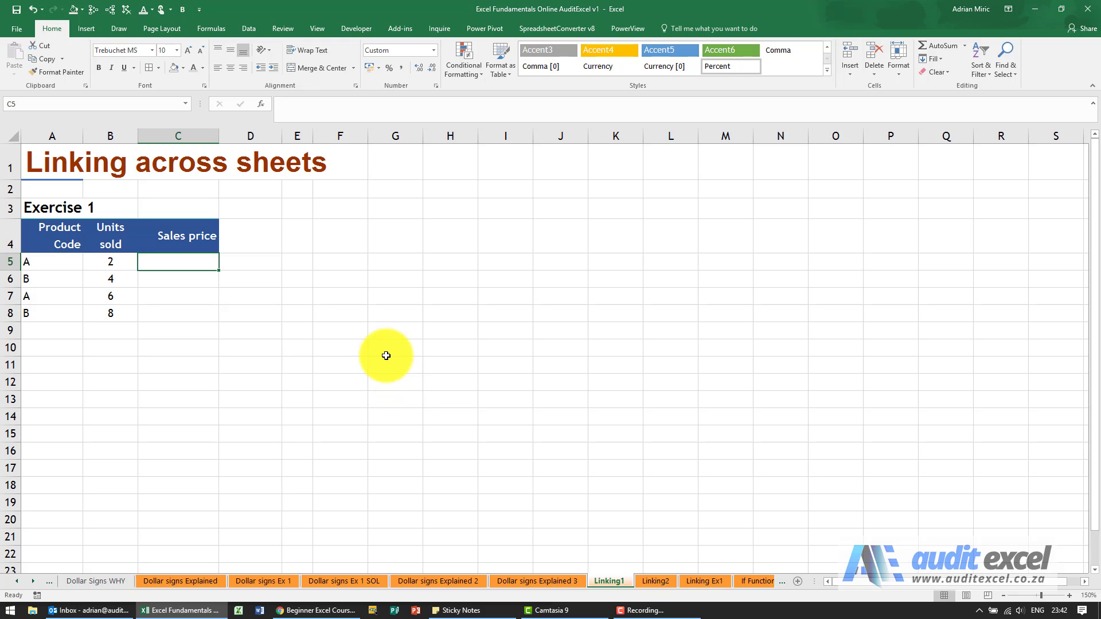
Enter a demo same-sheet link =B5 in cell F5.
{"action": "left_click", "coordinate": [334, 260]}
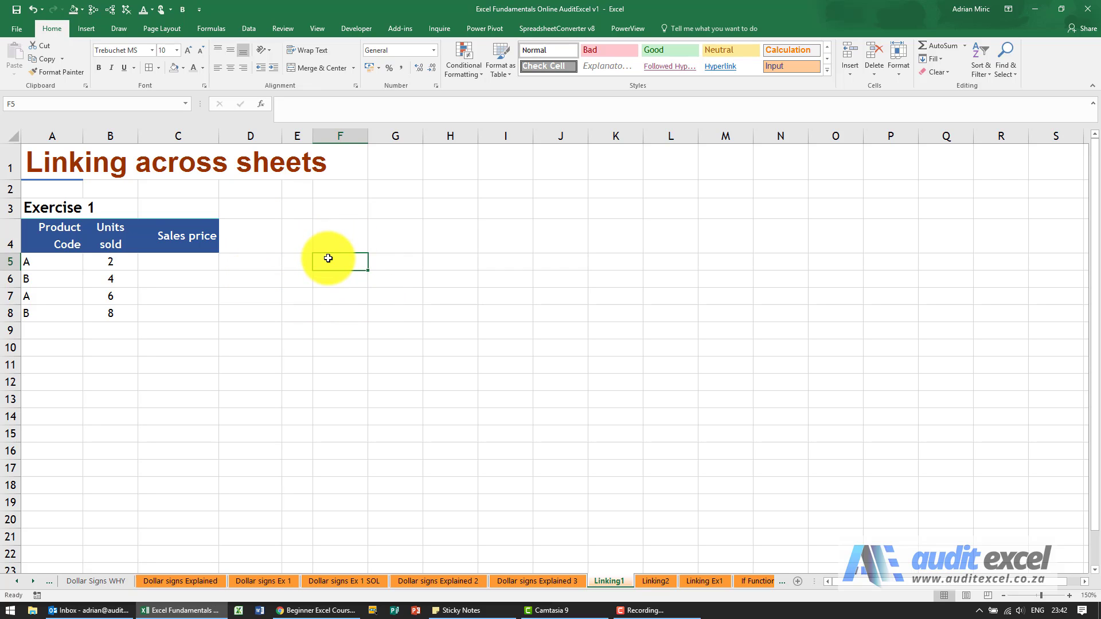
{"action": "type", "text": "="}
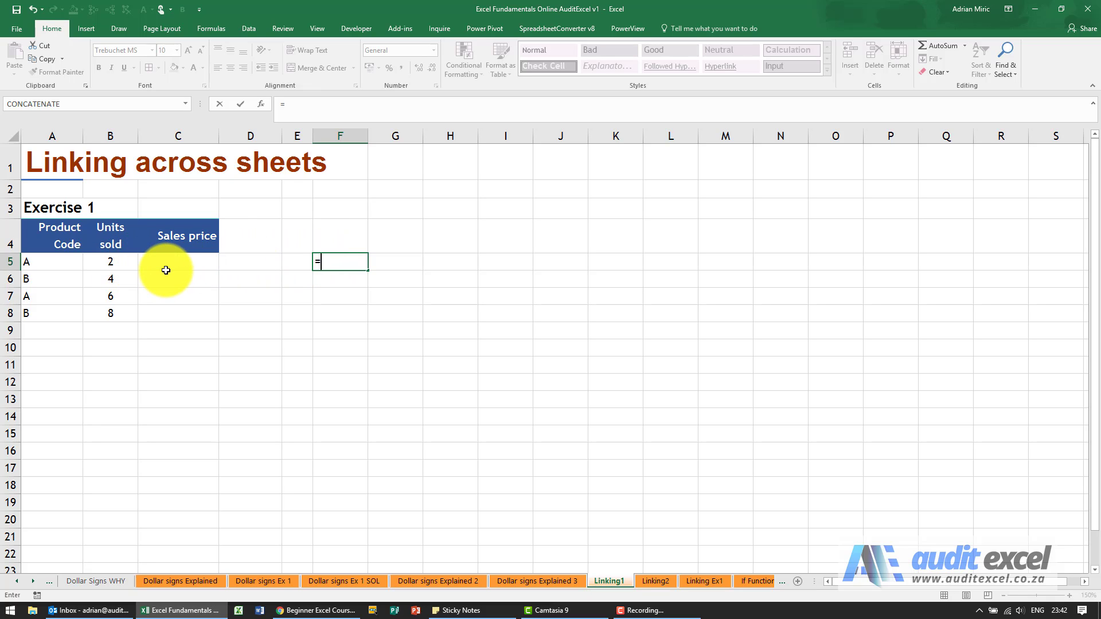
{"action": "type", "text": "b5"}
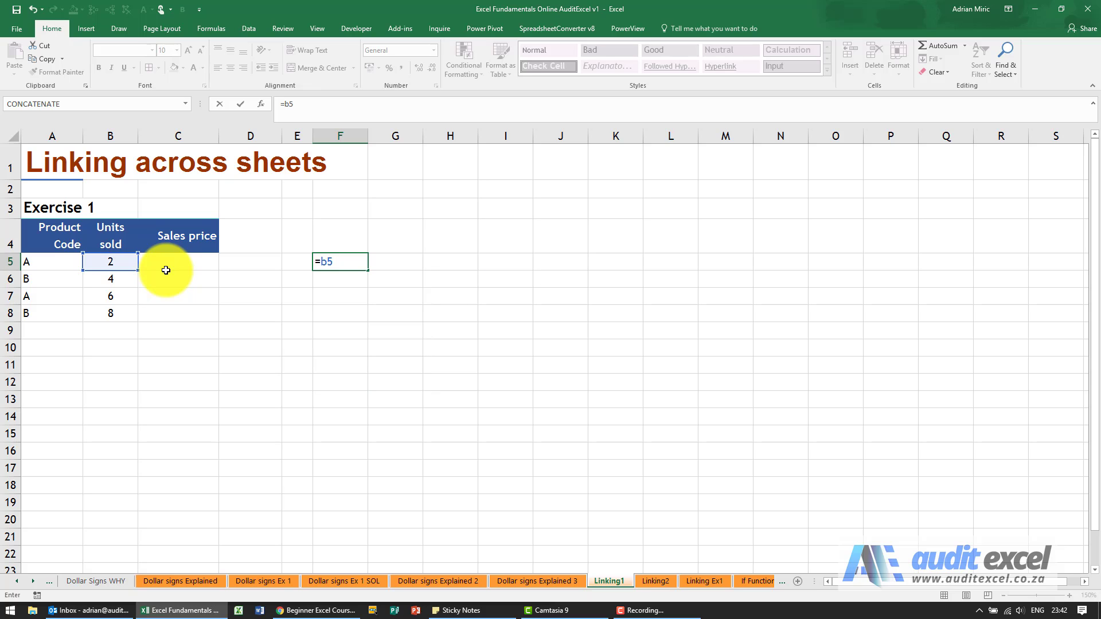
{"action": "key", "text": "BackSpace"}
{"action": "key", "text": "BackSpace"}
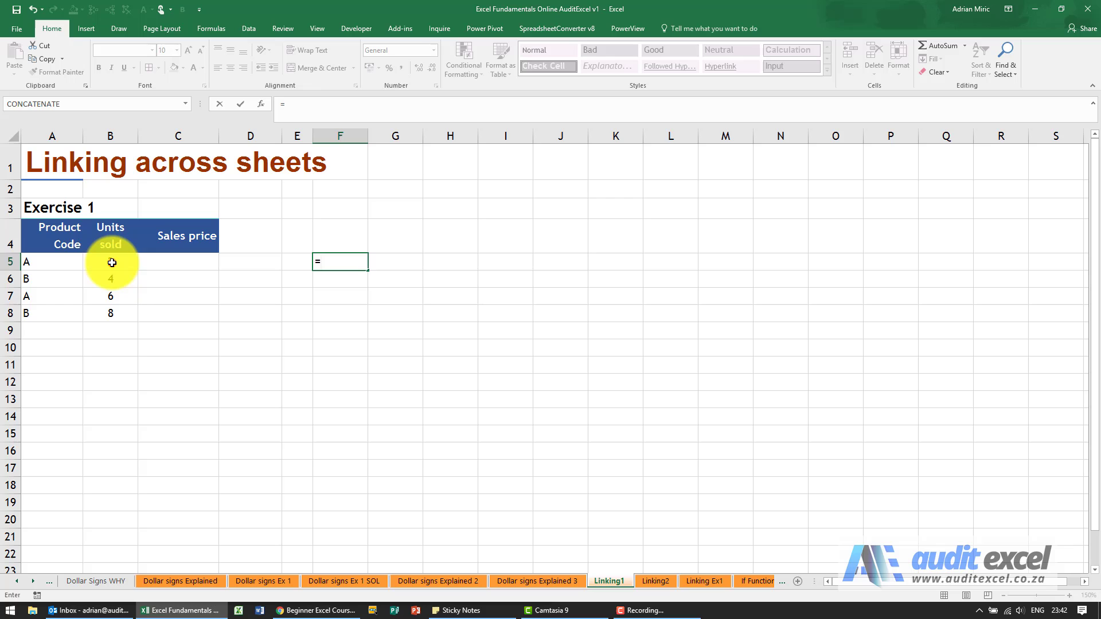
{"action": "left_click", "coordinate": [107, 263]}
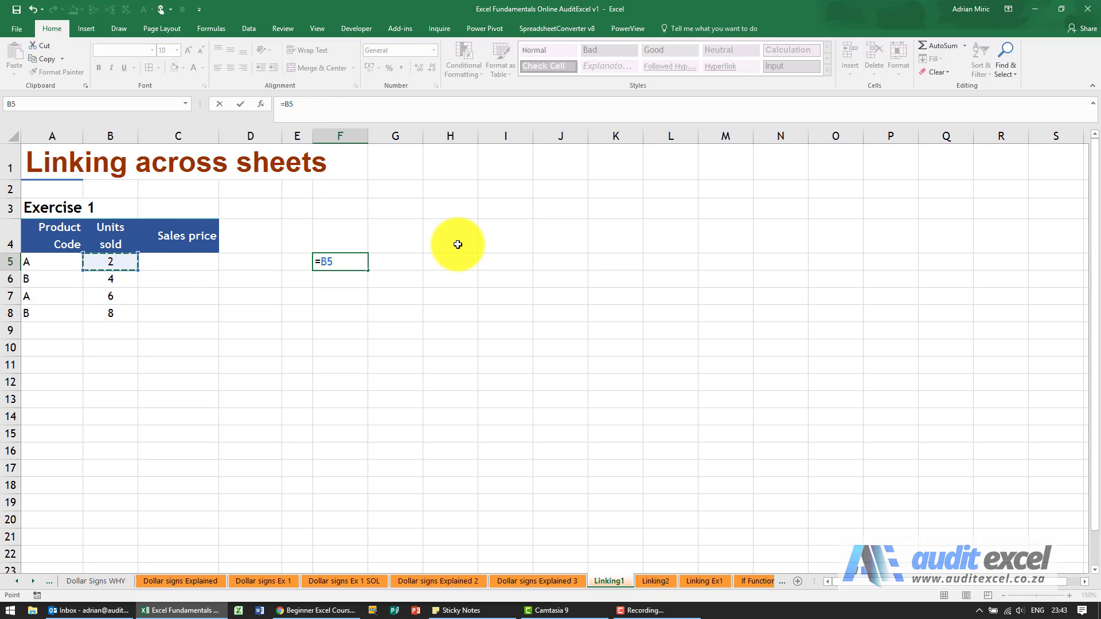
{"action": "key", "text": "Return"}
{"action": "key", "text": "Up"}
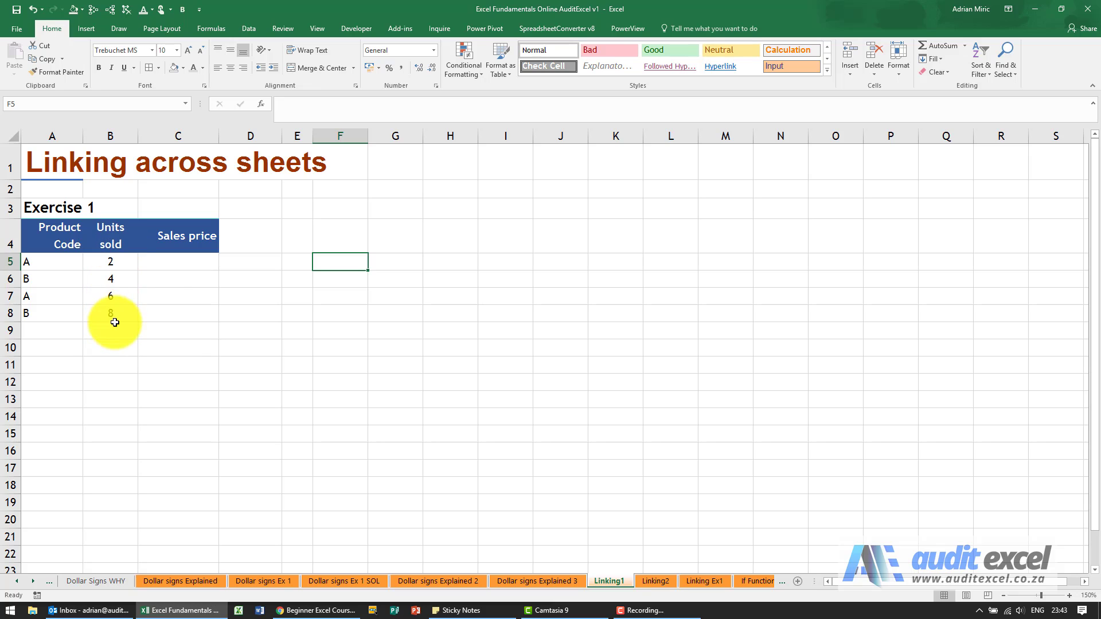
Link C5 to Linking2!B5 so it shows product A's price of R 50.00.
{"action": "left_click", "coordinate": [173, 258]}
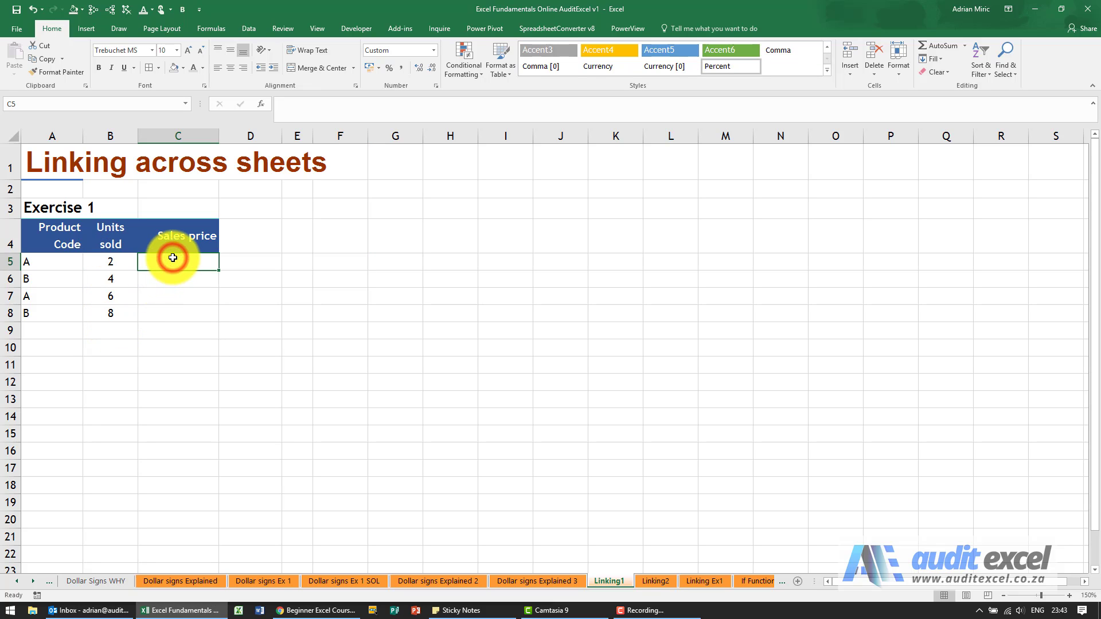
{"action": "left_click", "coordinate": [656, 582]}
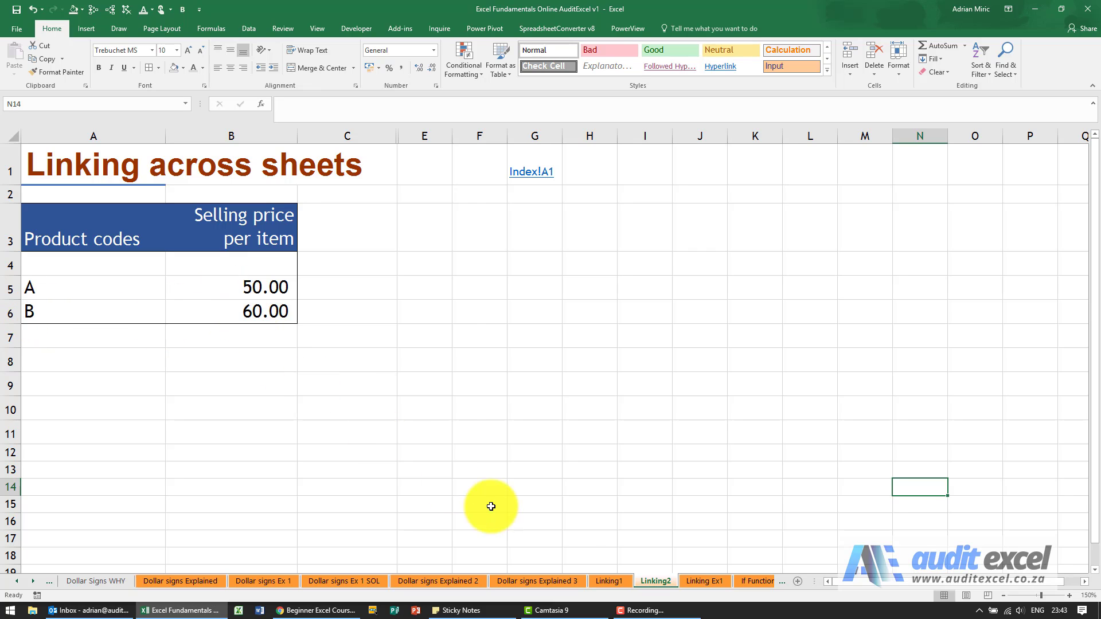
{"action": "left_click", "coordinate": [603, 581]}
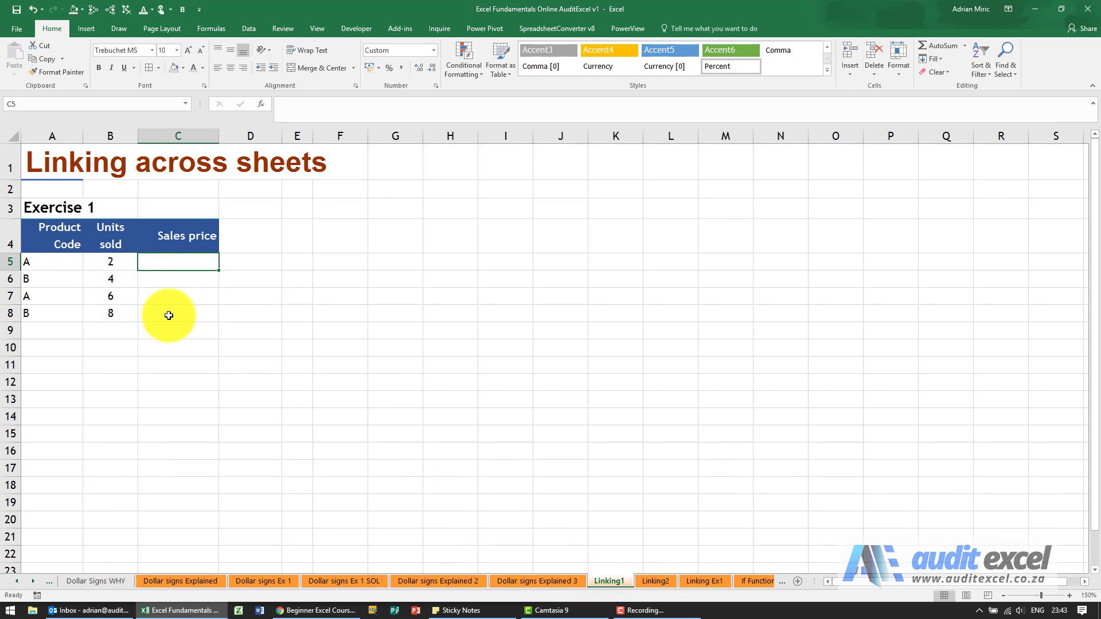
{"action": "type", "text": "="}
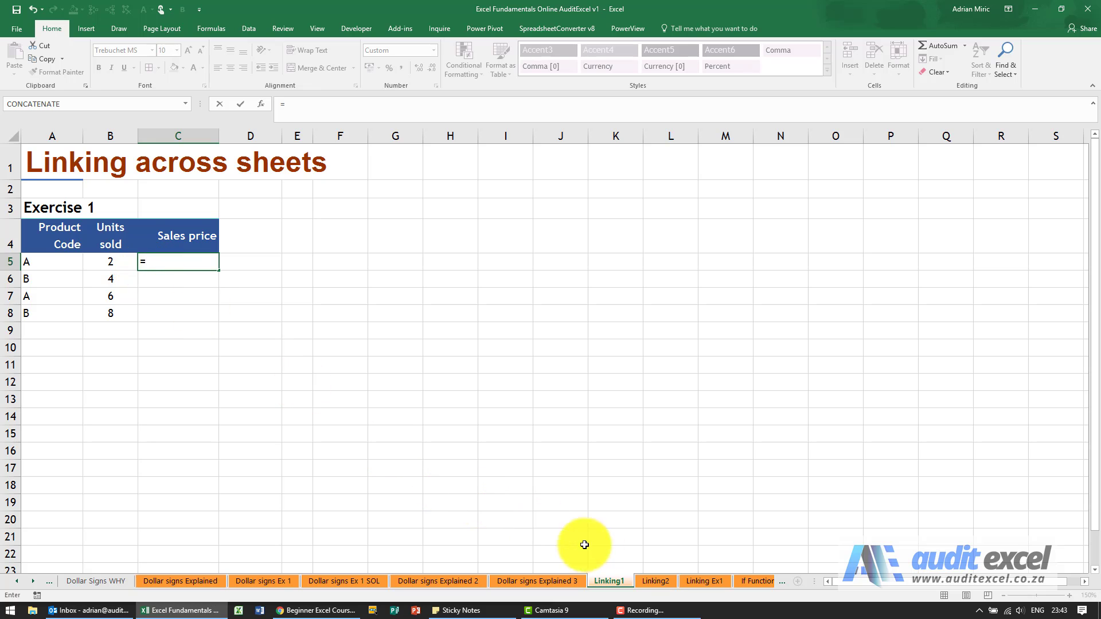
{"action": "left_click", "coordinate": [652, 580]}
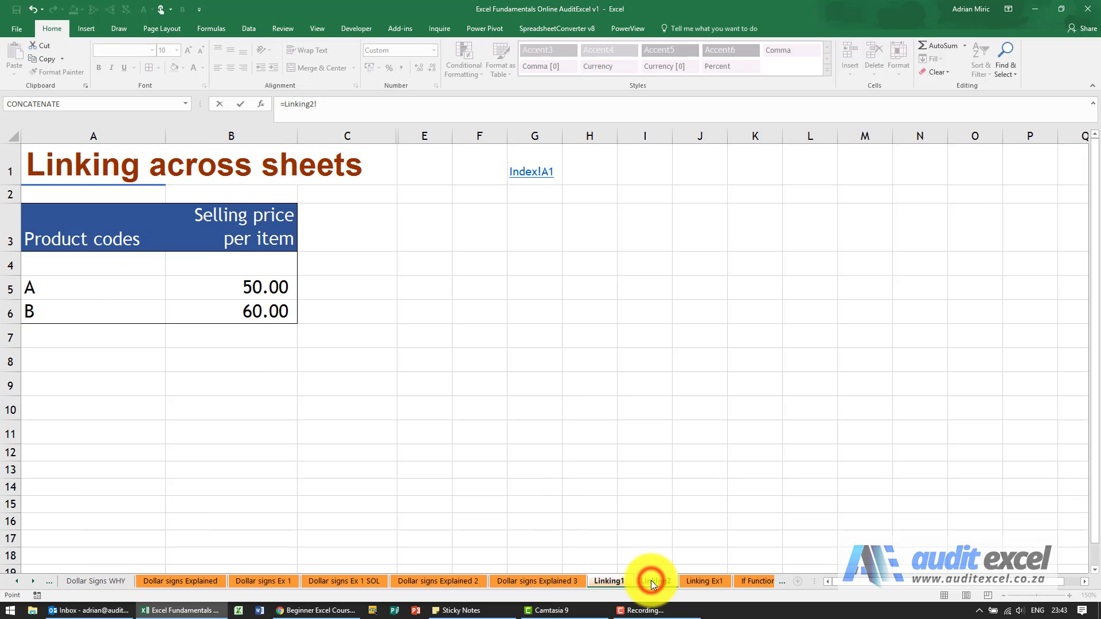
{"action": "left_click", "coordinate": [277, 302]}
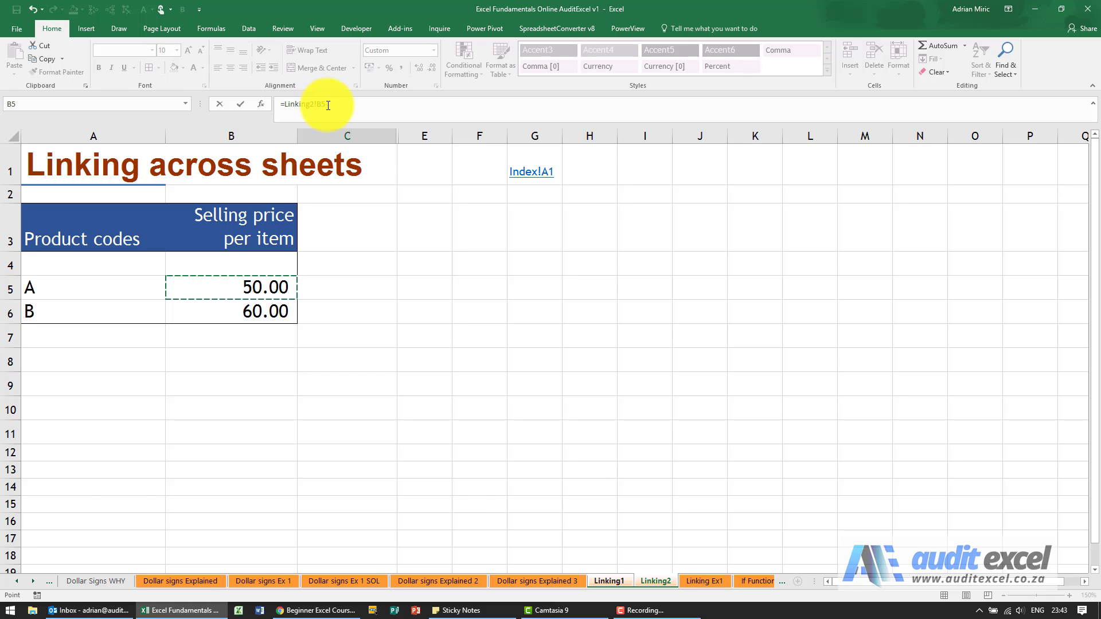
{"action": "key", "text": "Return"}
{"action": "left_click", "coordinate": [209, 262]}
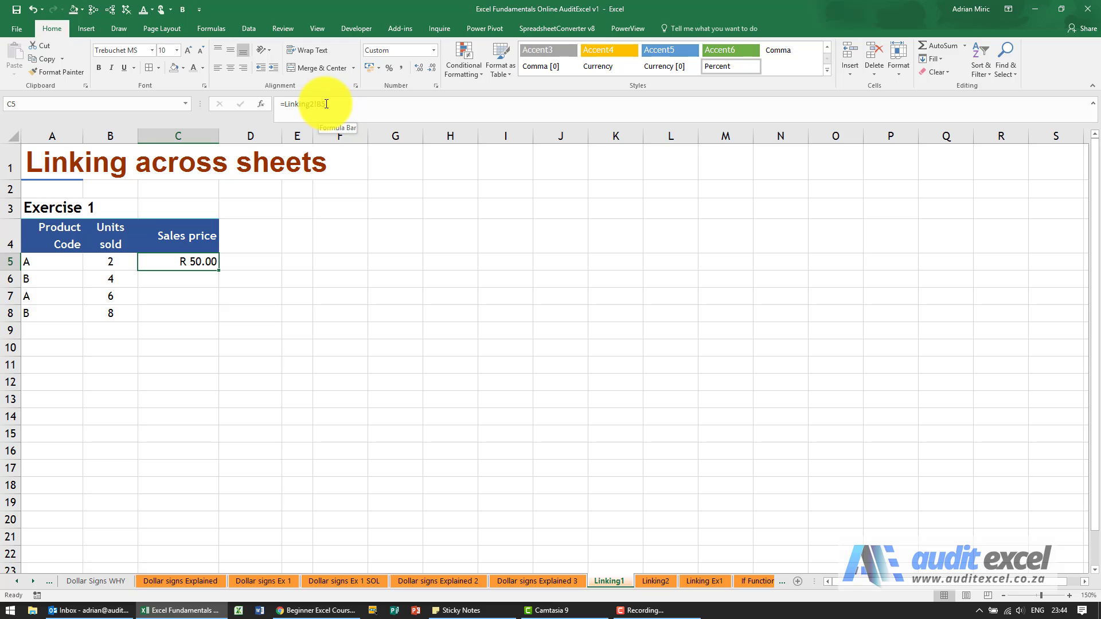
Link C6, C7 and C8 to Linking2's B6, B5 and B6, showing R 60.00, R 50.00, R 60.00.
{"action": "left_click", "coordinate": [187, 280]}
{"action": "type", "text": "="}
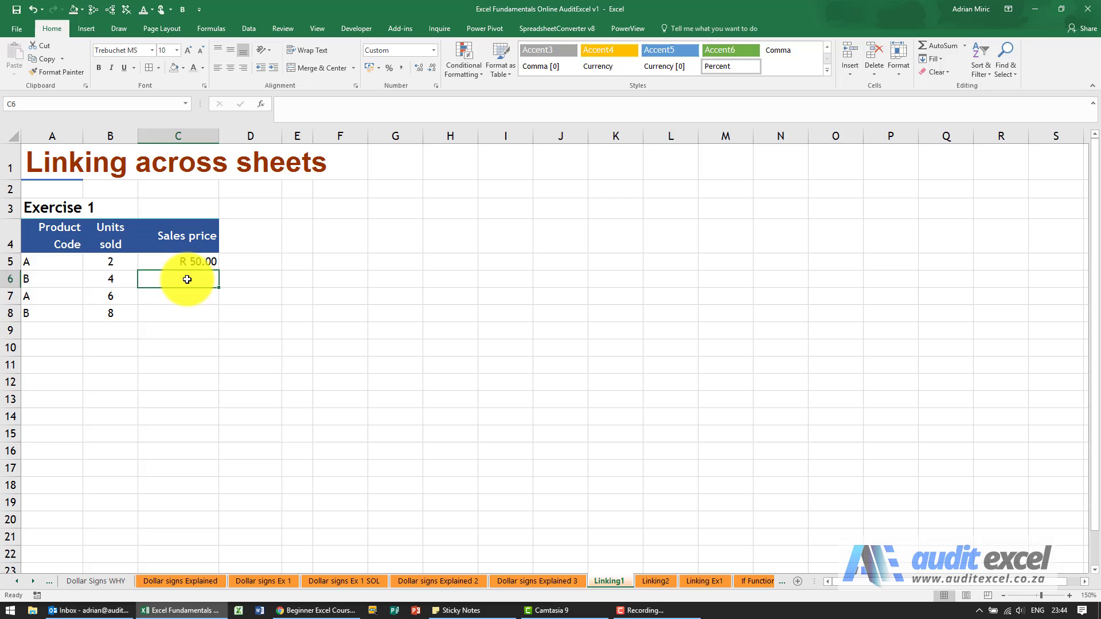
{"action": "left_click", "coordinate": [644, 581]}
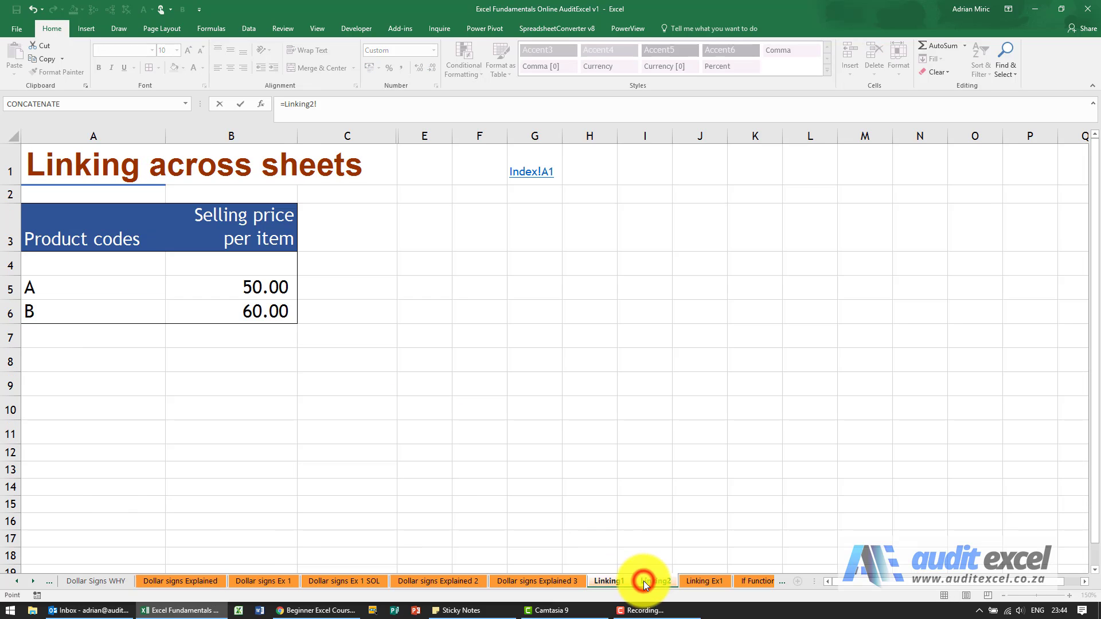
{"action": "left_click", "coordinate": [244, 311]}
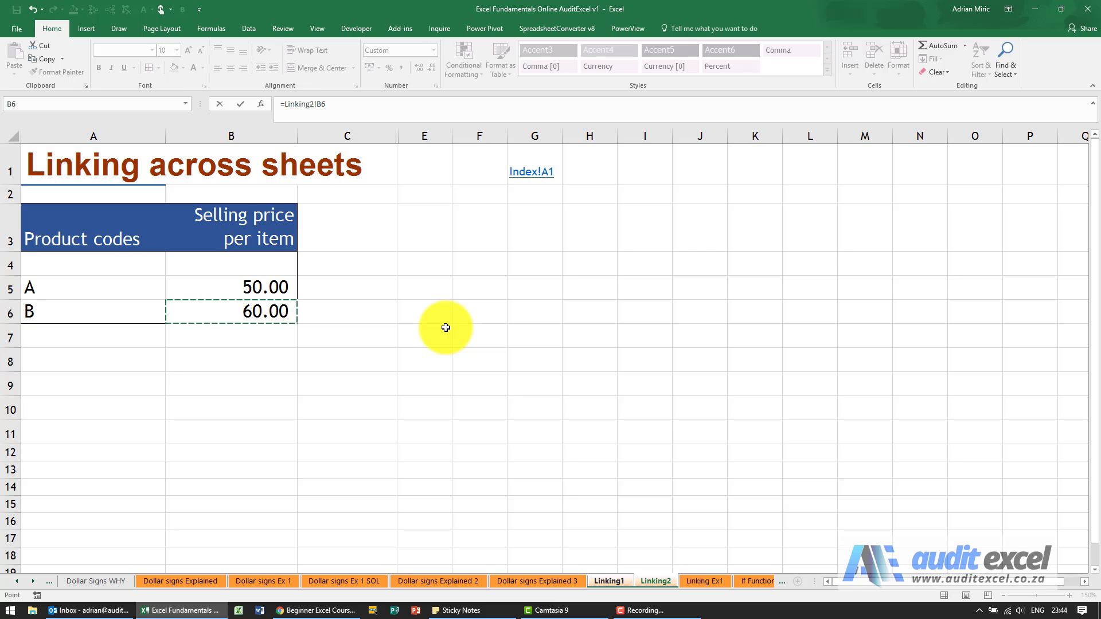
{"action": "key", "text": "Return"}
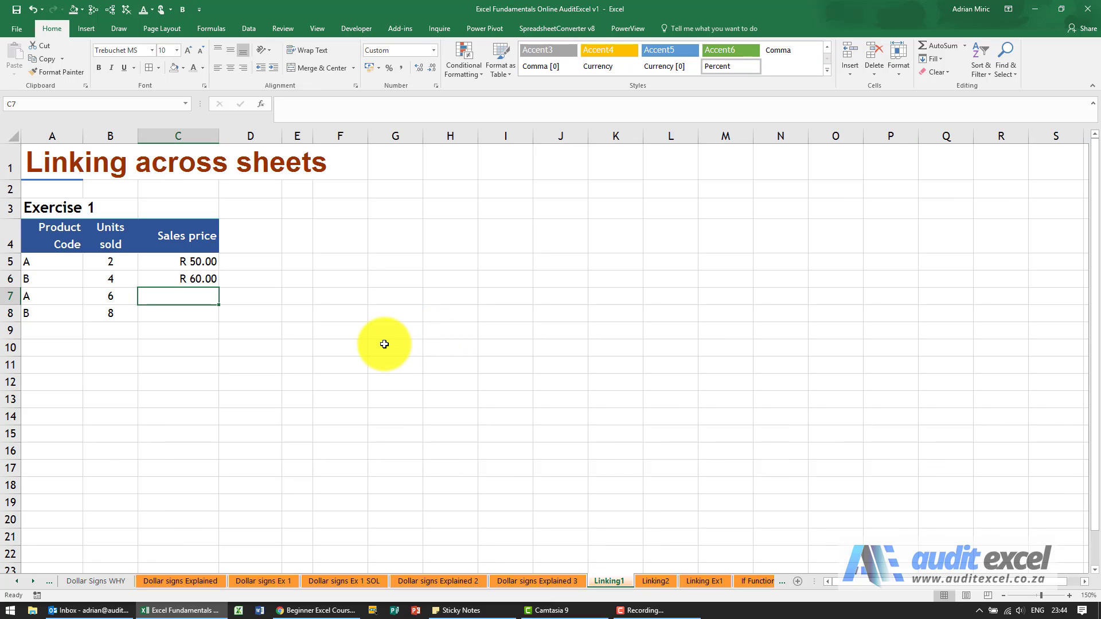
{"action": "type", "text": "="}
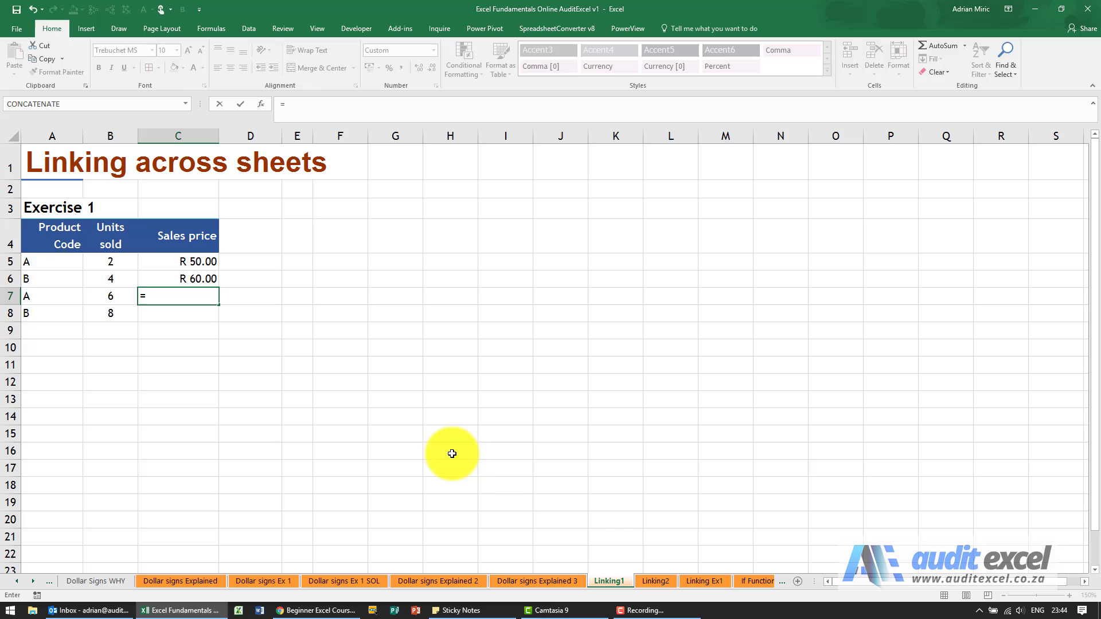
{"action": "left_click", "coordinate": [668, 580]}
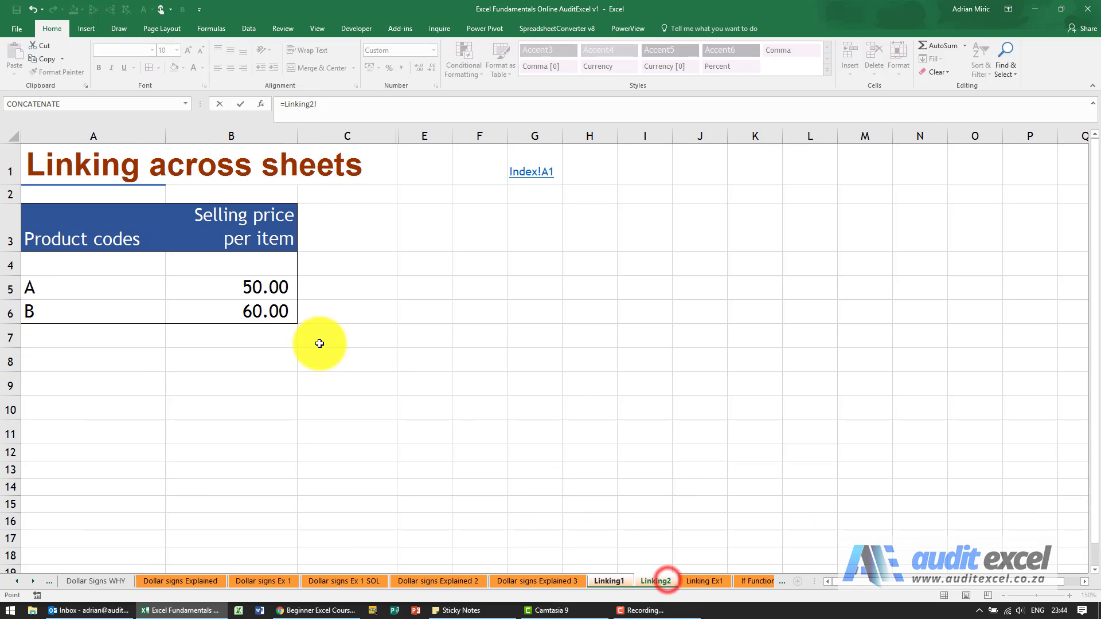
{"action": "left_click", "coordinate": [259, 288]}
{"action": "key", "text": "Return"}
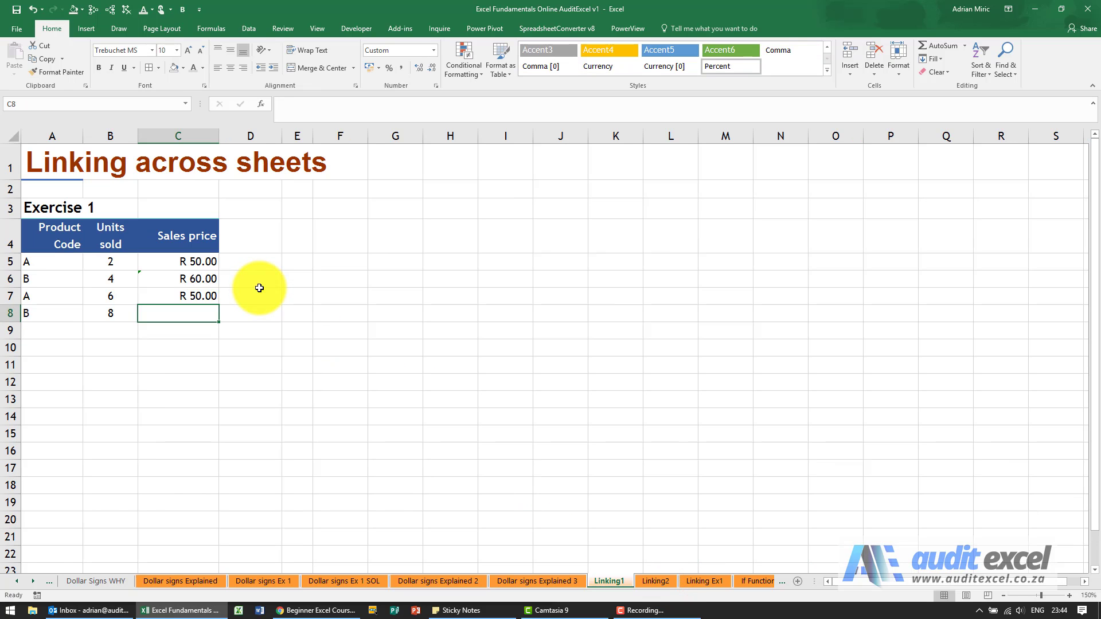
{"action": "type", "text": "="}
{"action": "left_click", "coordinate": [653, 581]}
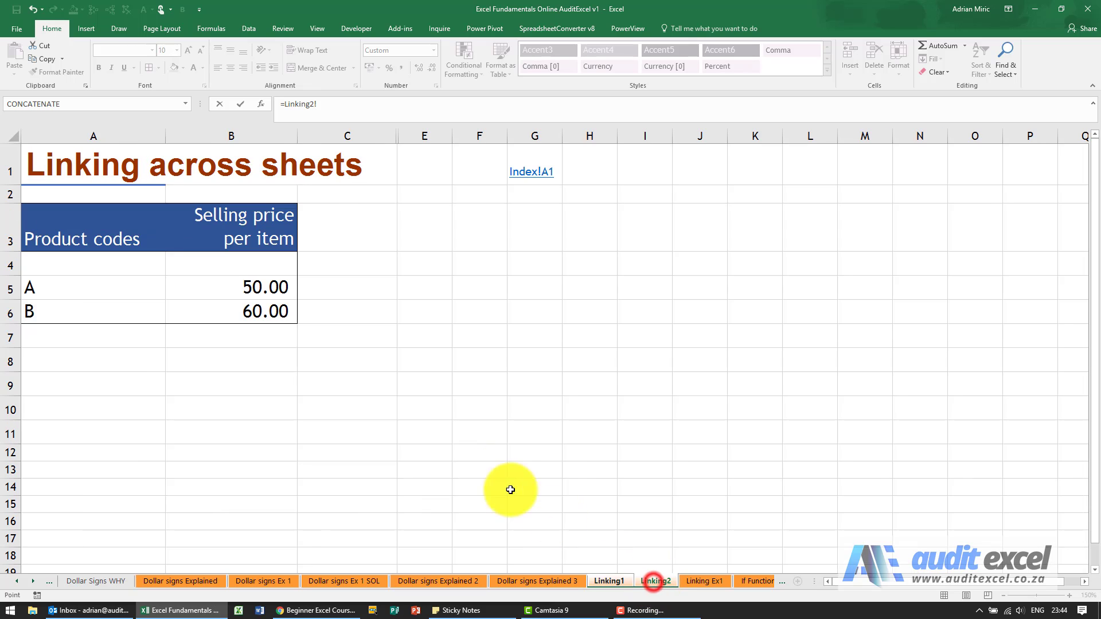
{"action": "left_click", "coordinate": [245, 312]}
{"action": "key", "text": "Return"}
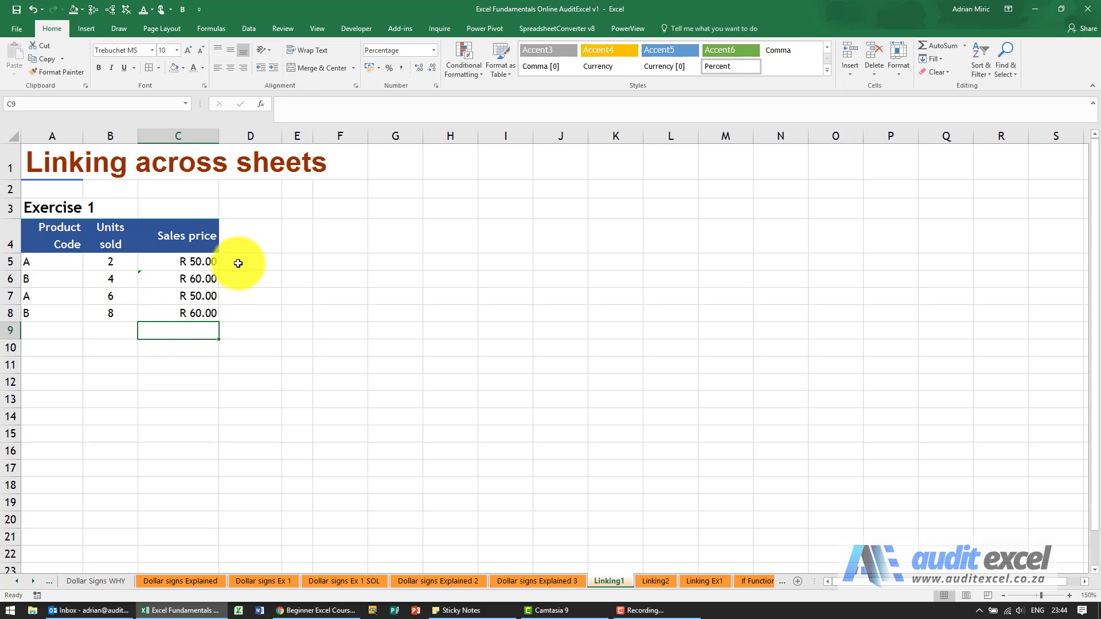
{"action": "left_click", "coordinate": [247, 240]}
{"action": "type", "text": "Tot"}
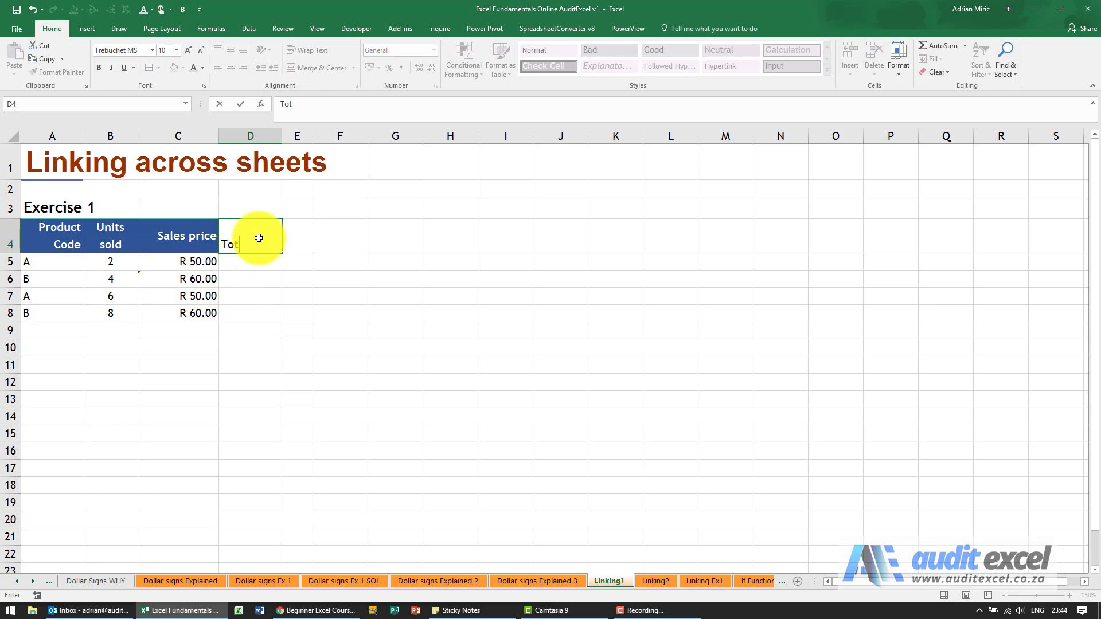
{"action": "type", "text": "al"}
{"action": "key", "text": "Return"}
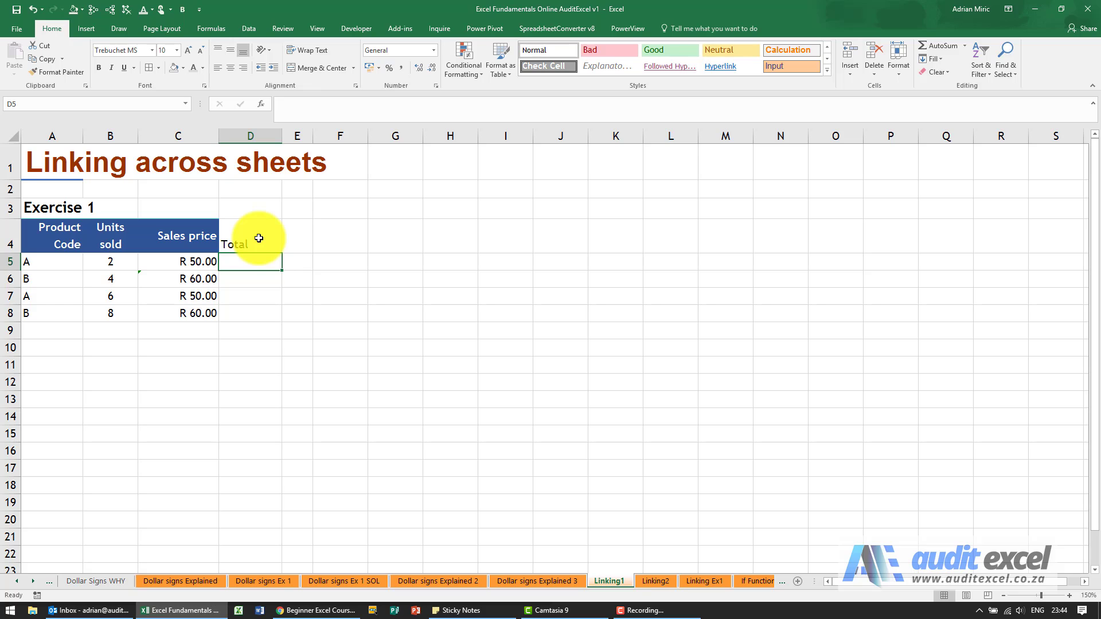
{"action": "type", "text": "="}
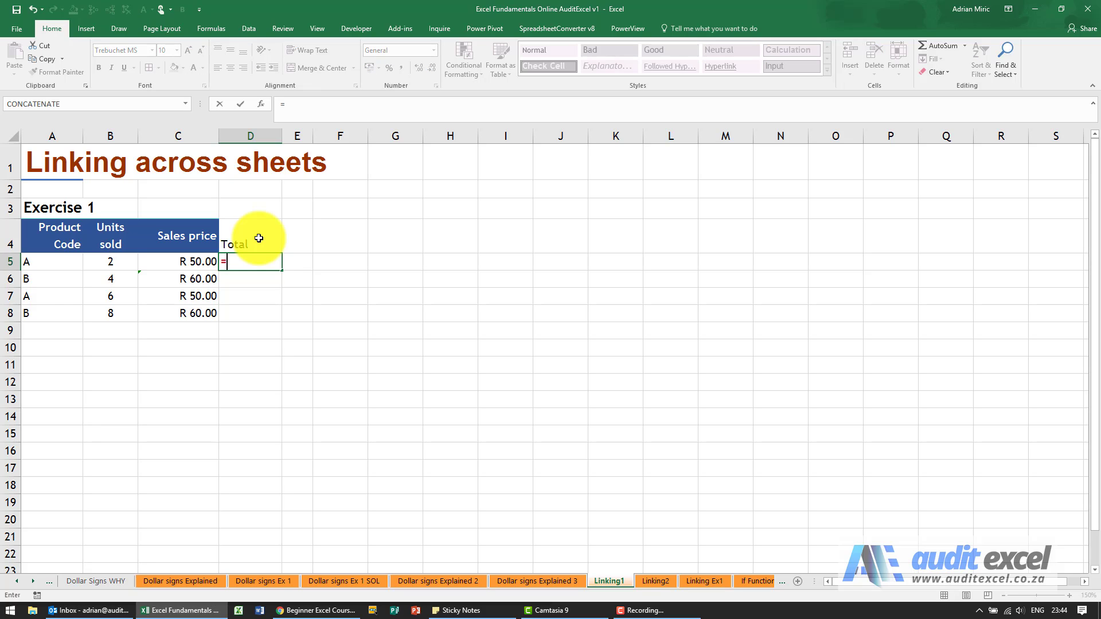
{"action": "left_click", "coordinate": [120, 260]}
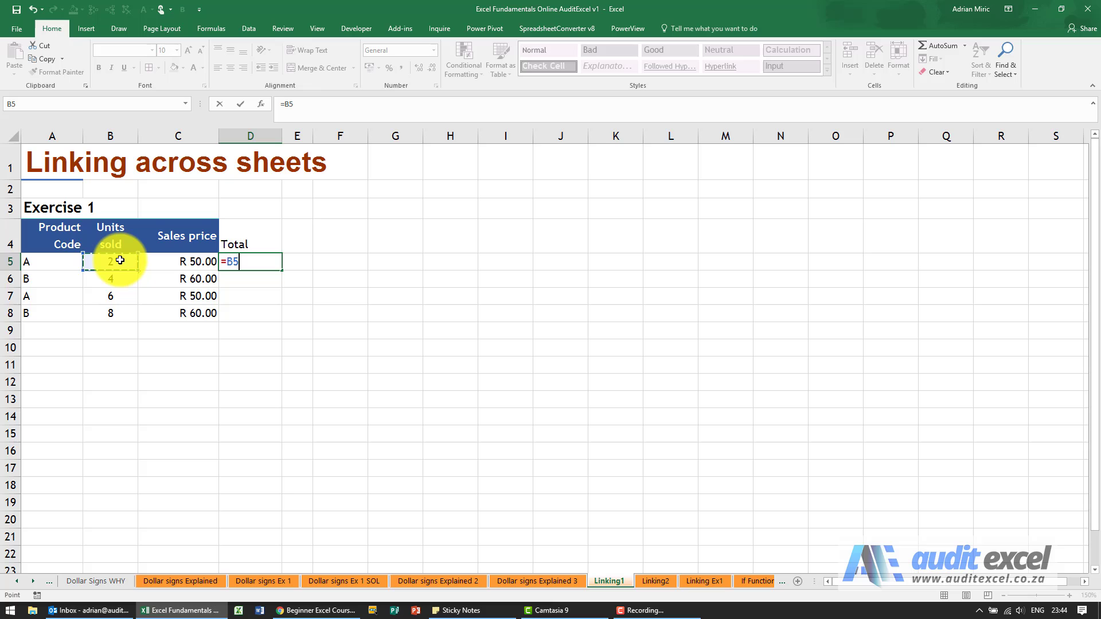
{"action": "type", "text": "*"}
{"action": "left_click", "coordinate": [178, 261]}
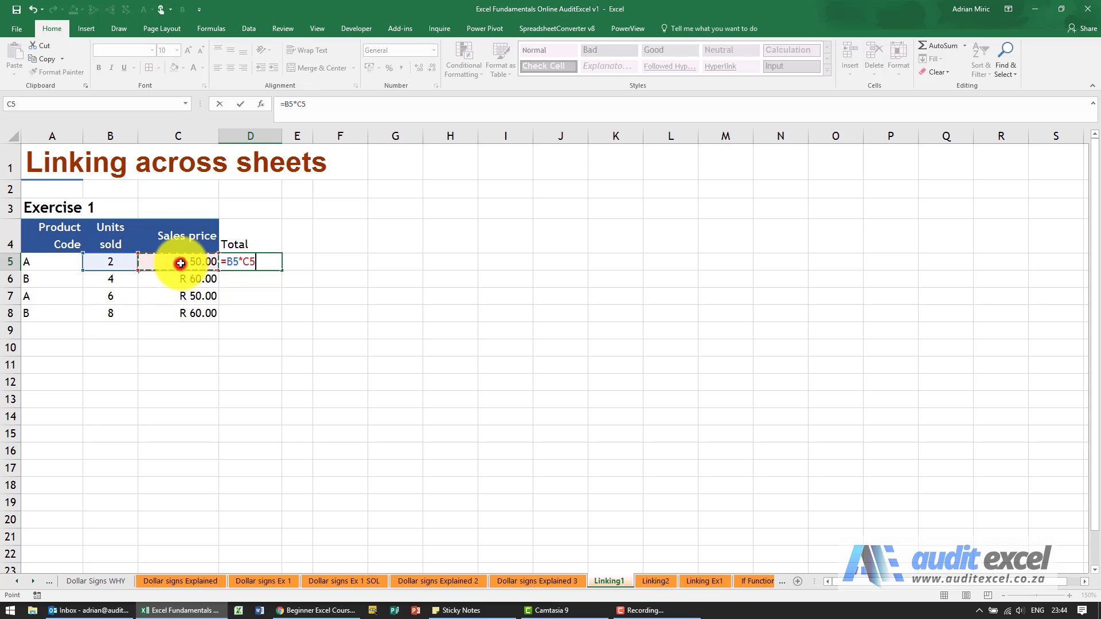
{"action": "key", "text": "Return"}
{"action": "key", "text": "Up"}
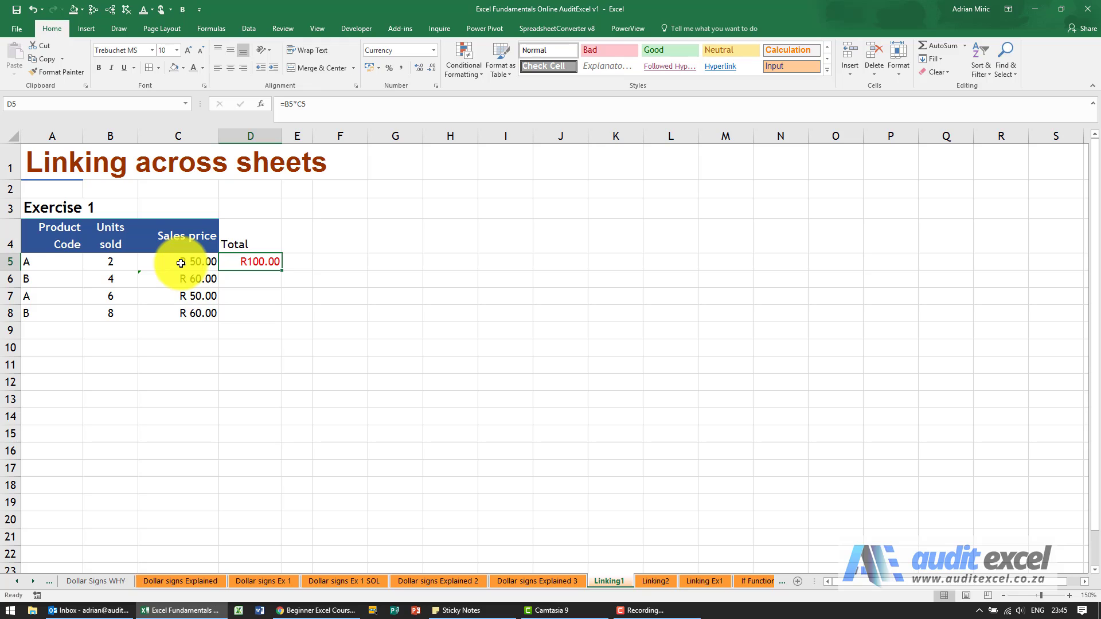
{"action": "key", "text": "Delete"}
Enter =B5*Linking2!B5 in D5, giving product A's total of R 100.00.
{"action": "key", "text": "Up"}
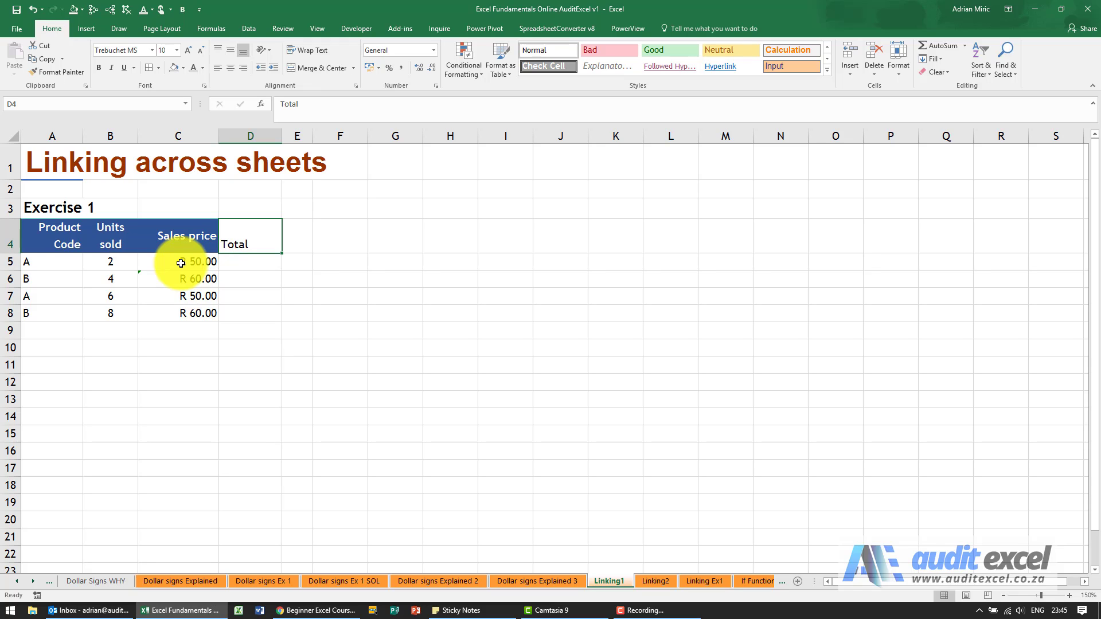
{"action": "key", "text": "Down"}
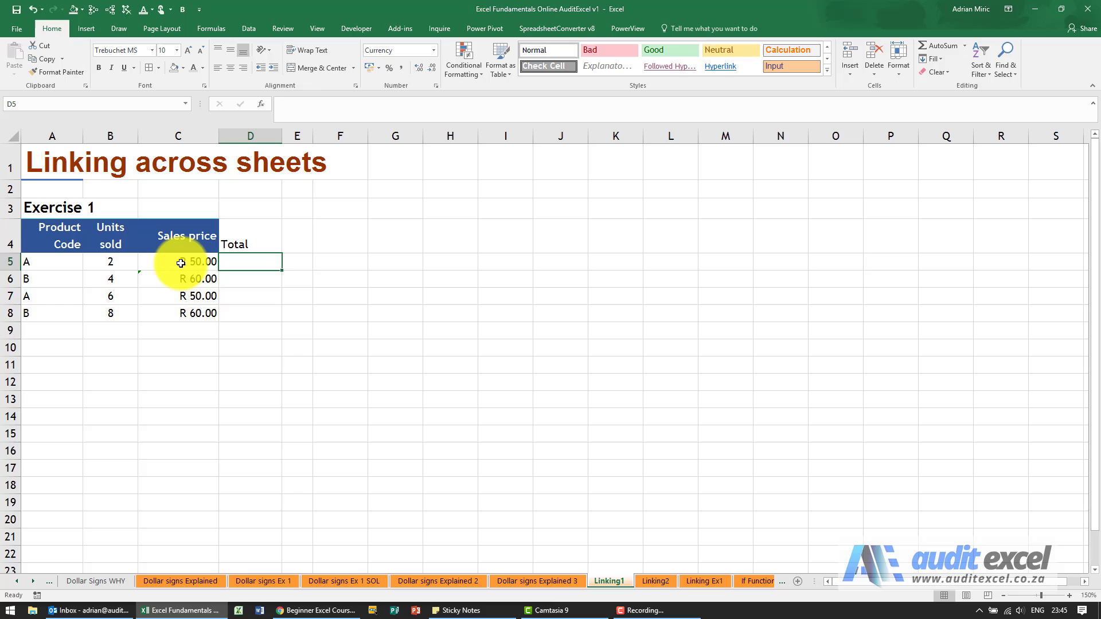
{"action": "left_click", "coordinate": [245, 260]}
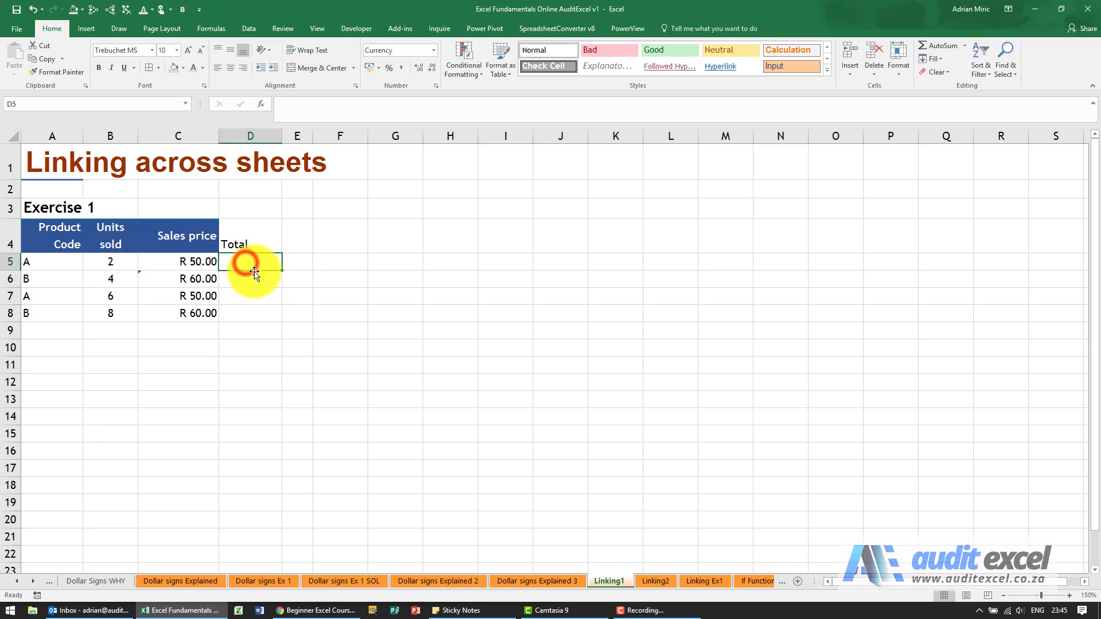
{"action": "type", "text": "="}
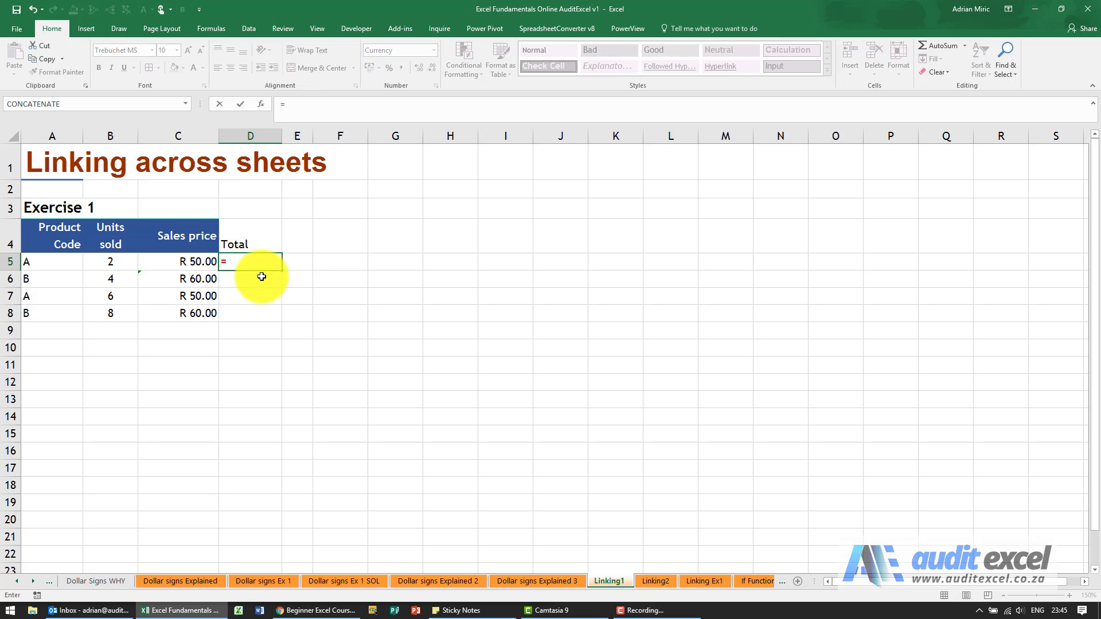
{"action": "left_click", "coordinate": [127, 261]}
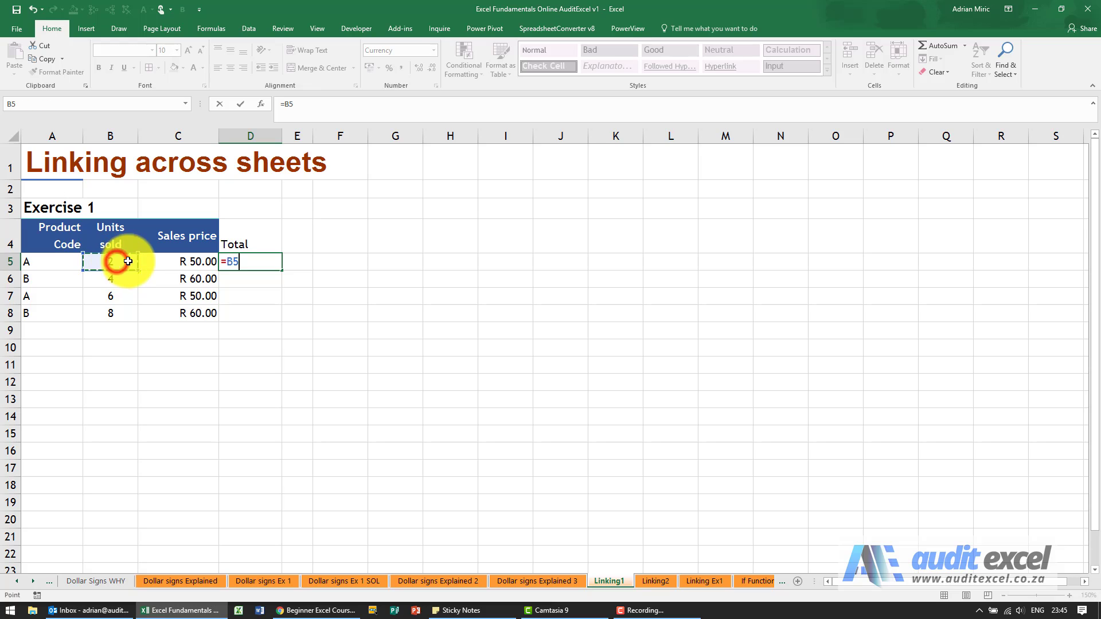
{"action": "type", "text": "*"}
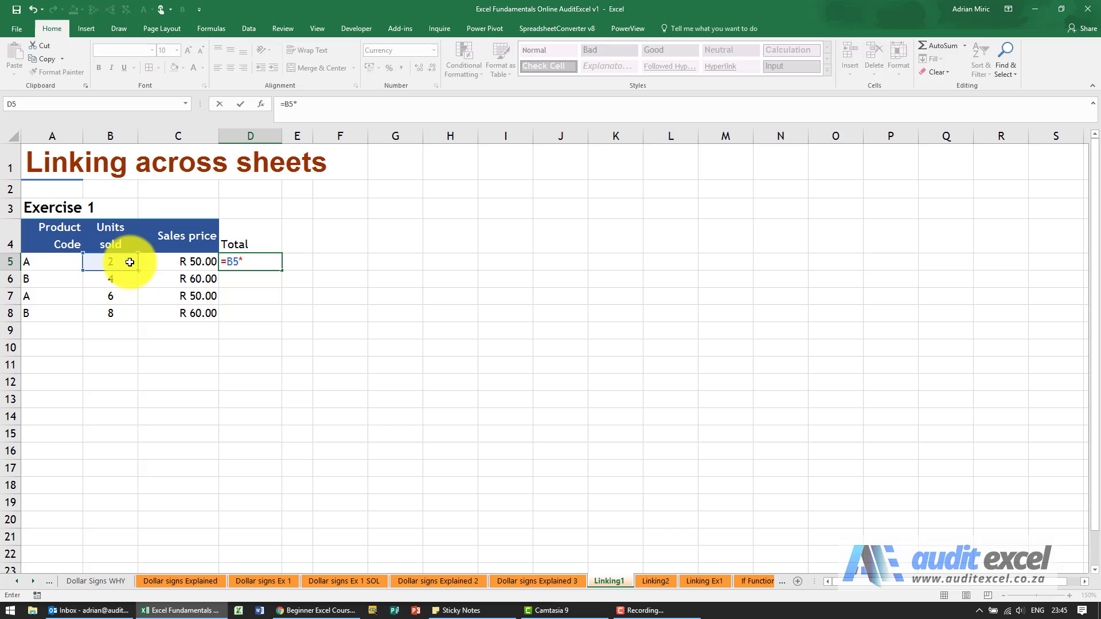
{"action": "left_click", "coordinate": [657, 581]}
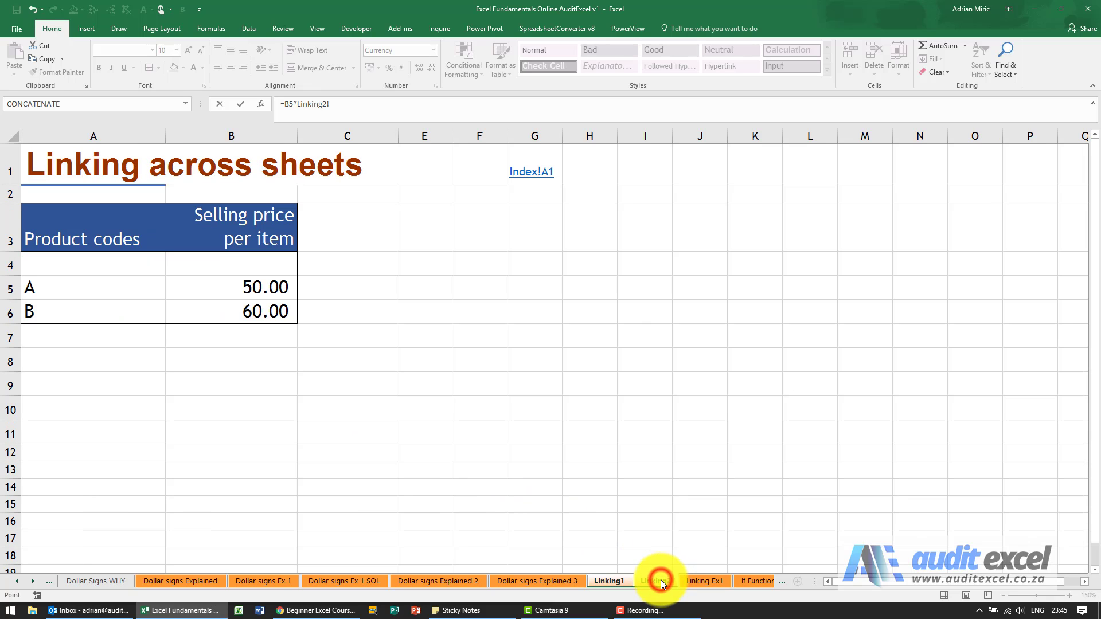
{"action": "left_click", "coordinate": [243, 289]}
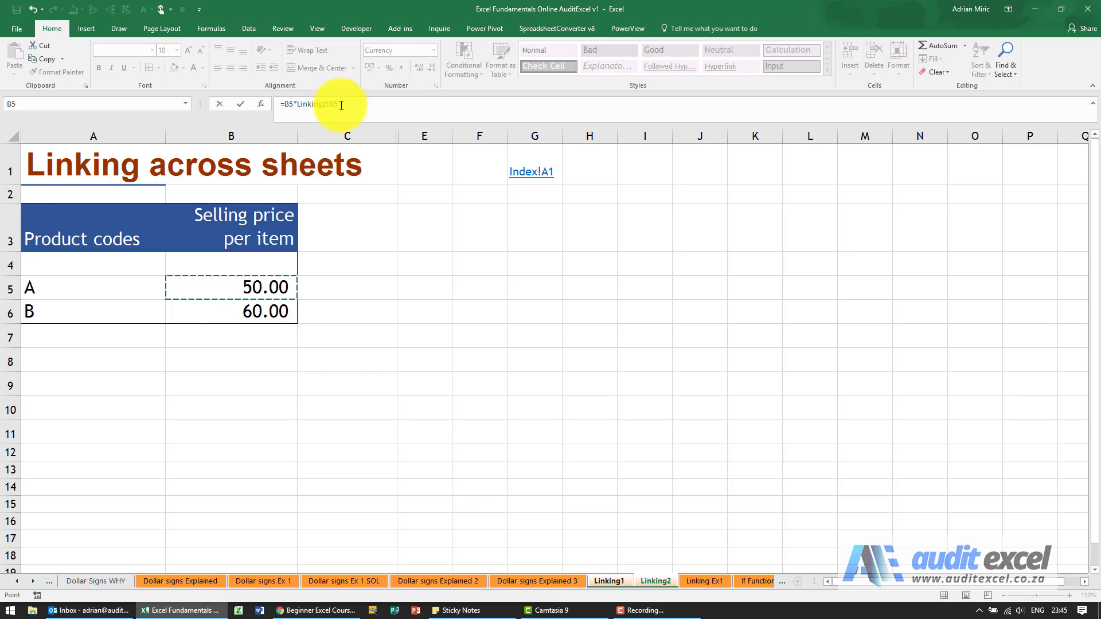
{"action": "key", "text": "Return"}
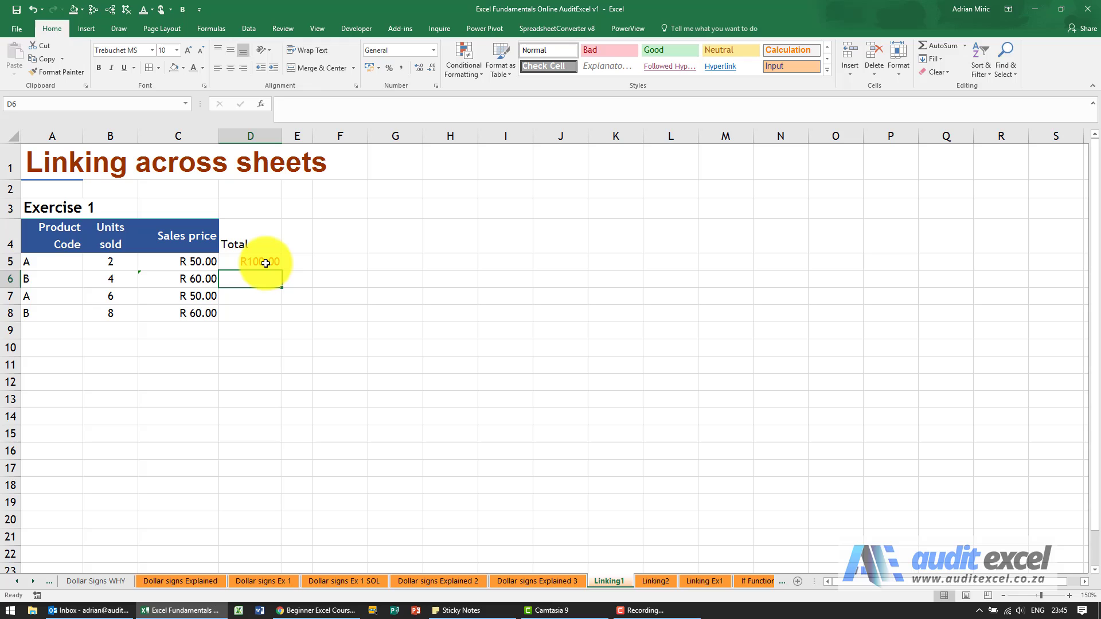
Enter =B6*Linking2!B6 in D6 for product B's linked total.
{"action": "left_click", "coordinate": [266, 264]}
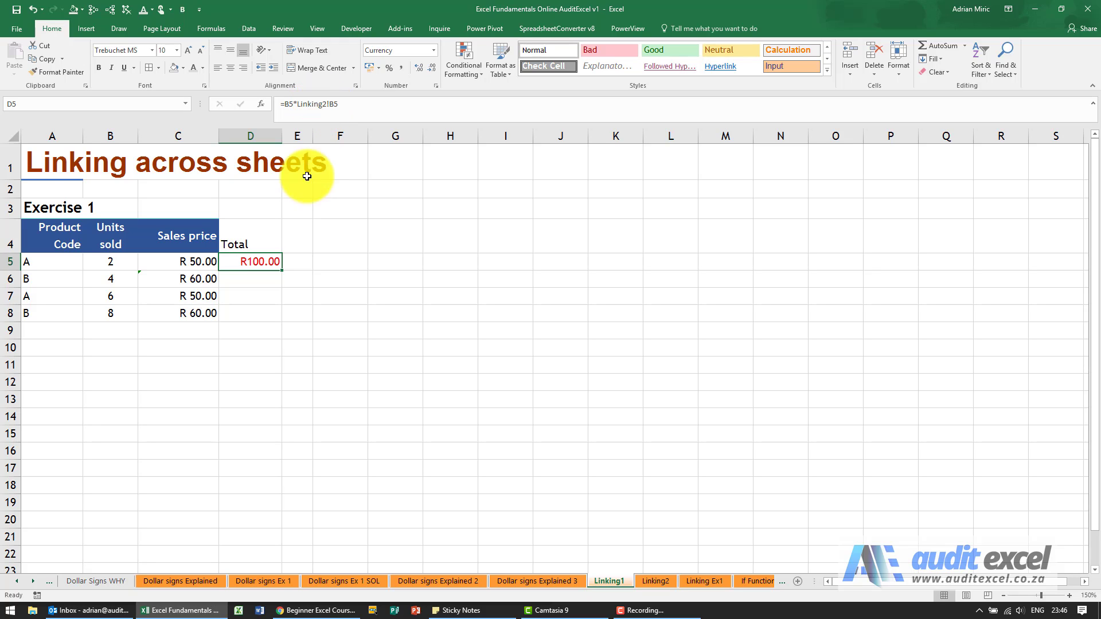
{"action": "left_click", "coordinate": [256, 281]}
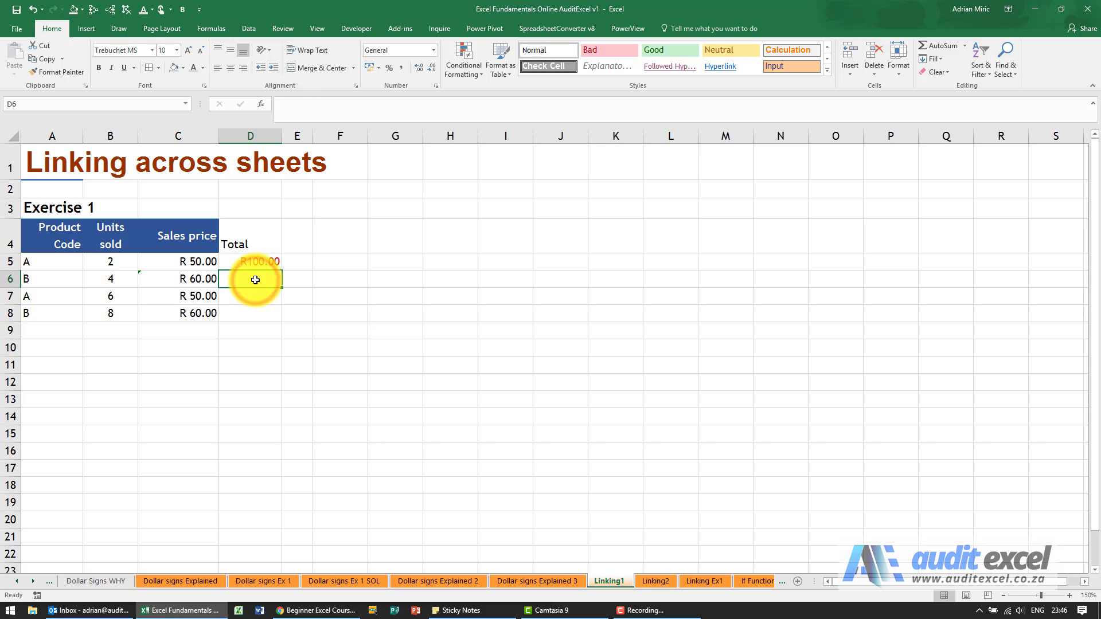
{"action": "type", "text": "="}
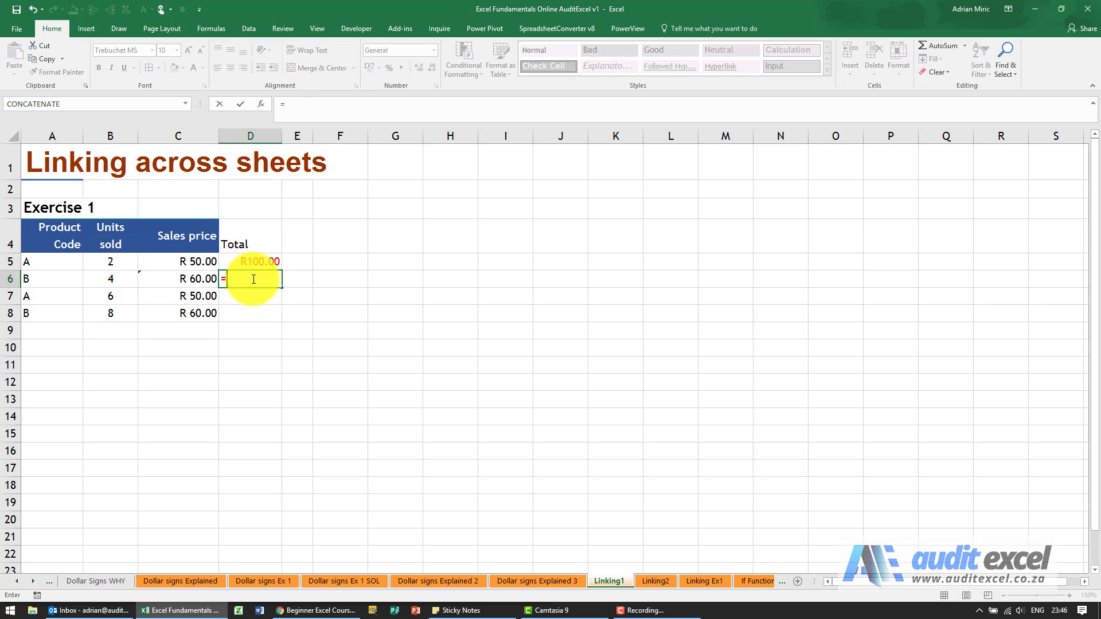
{"action": "left_click", "coordinate": [122, 277]}
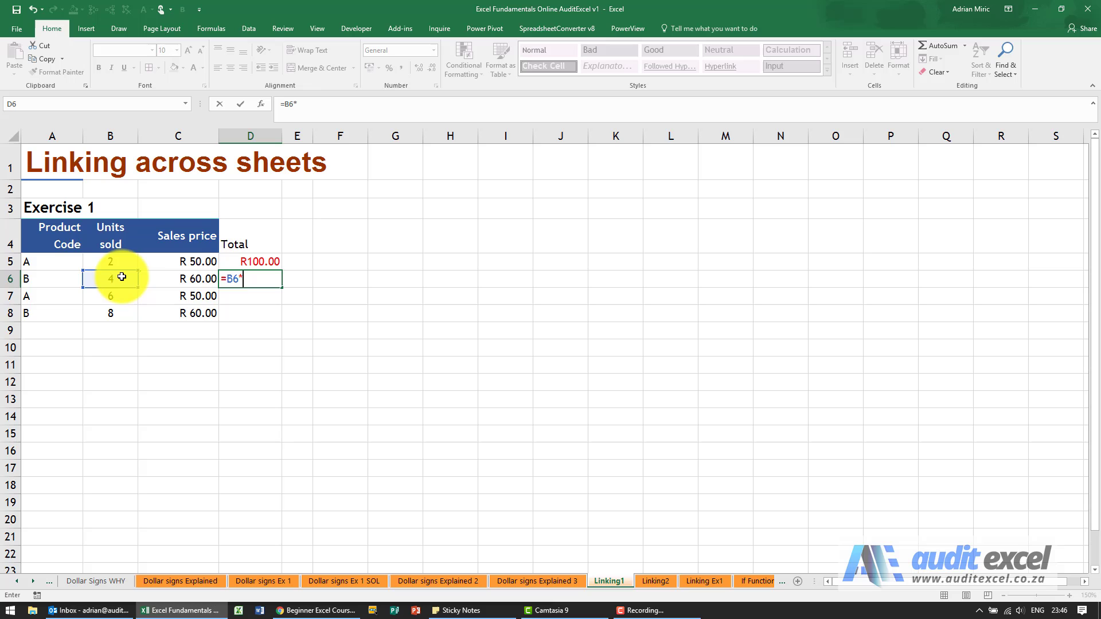
{"action": "type", "text": "*"}
{"action": "left_click", "coordinate": [649, 583]}
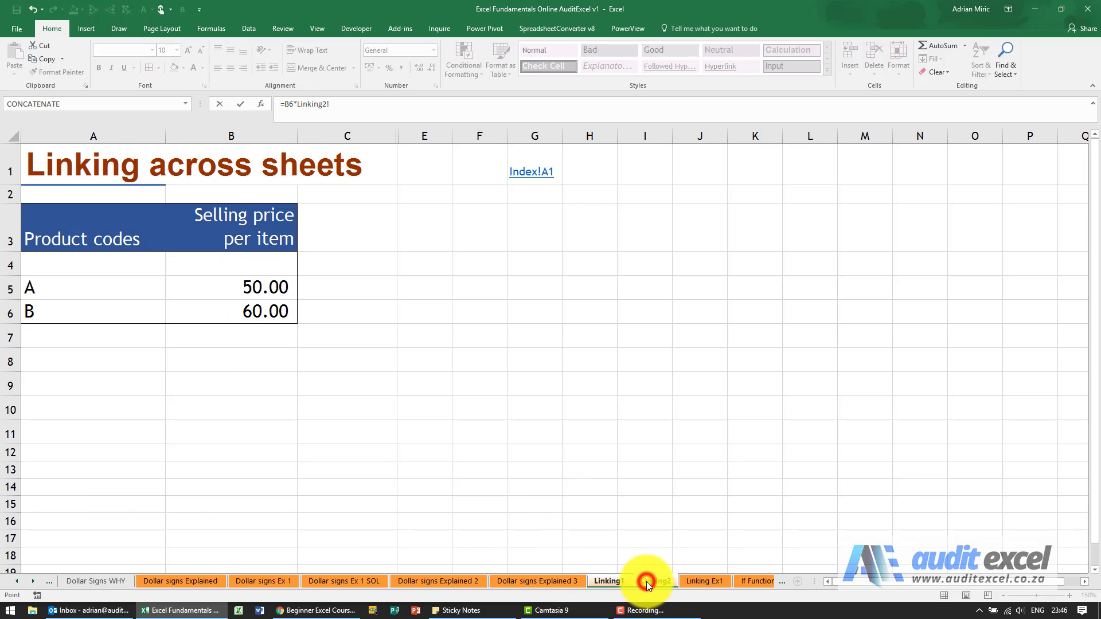
{"action": "left_click", "coordinate": [226, 313]}
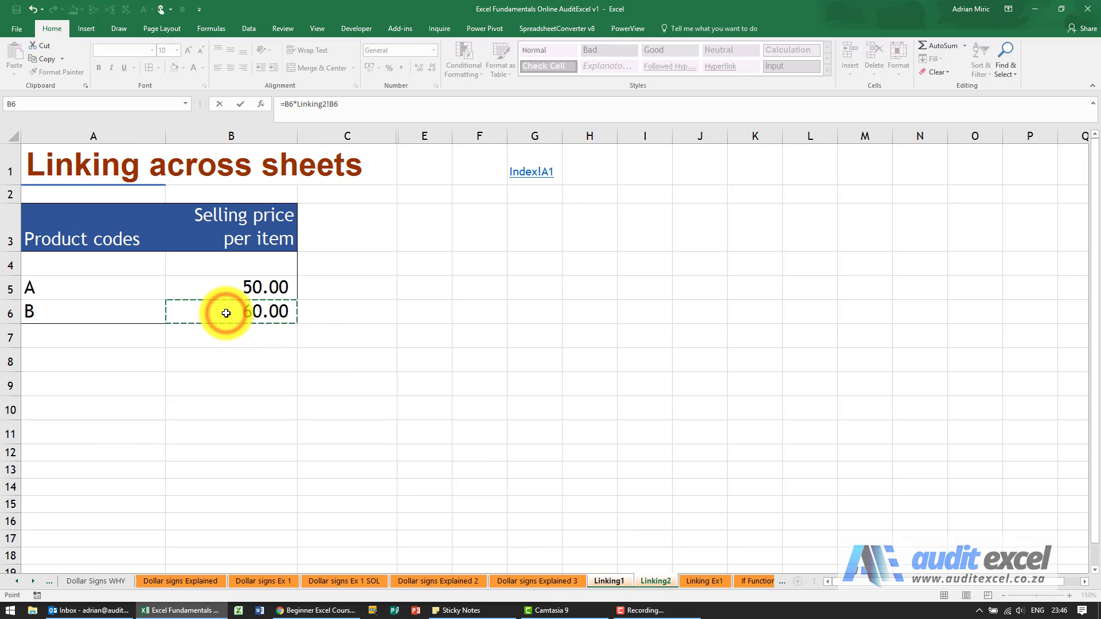
{"action": "key", "text": "Return"}
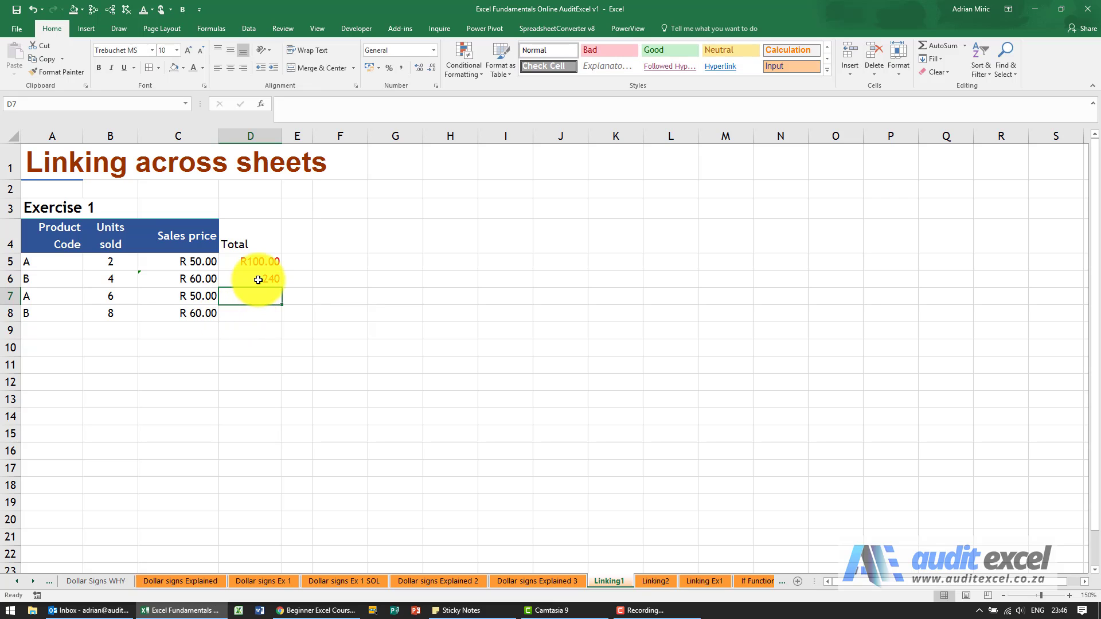
Clear the linked totals from D5 and D6.
{"action": "left_click", "coordinate": [258, 280]}
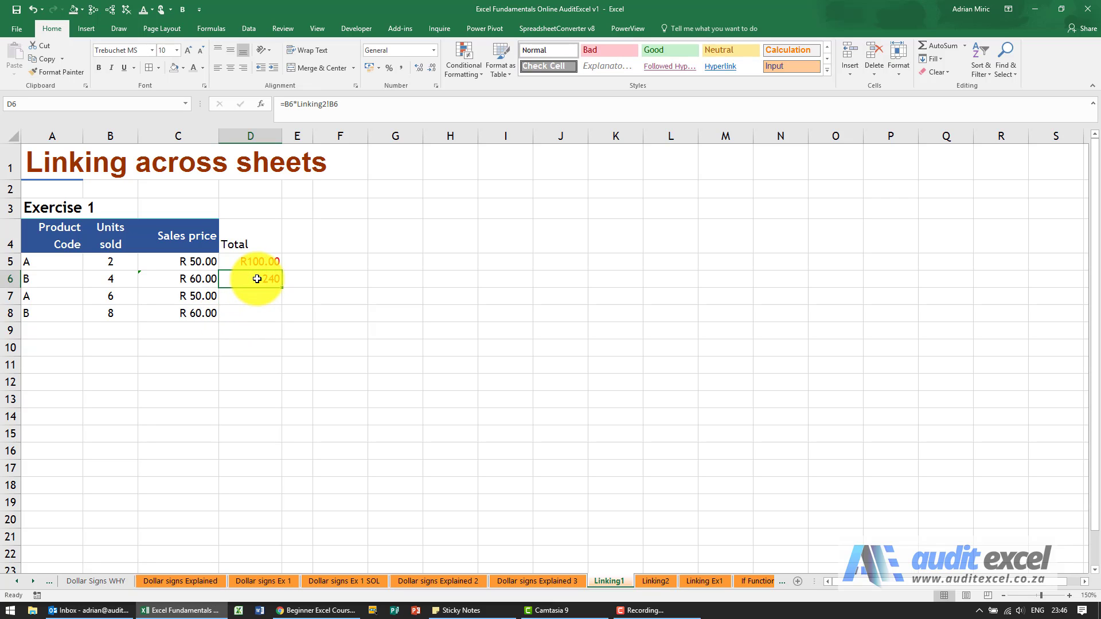
{"action": "left_click_drag", "start_coordinate": [258, 261], "coordinate": [251, 285]}
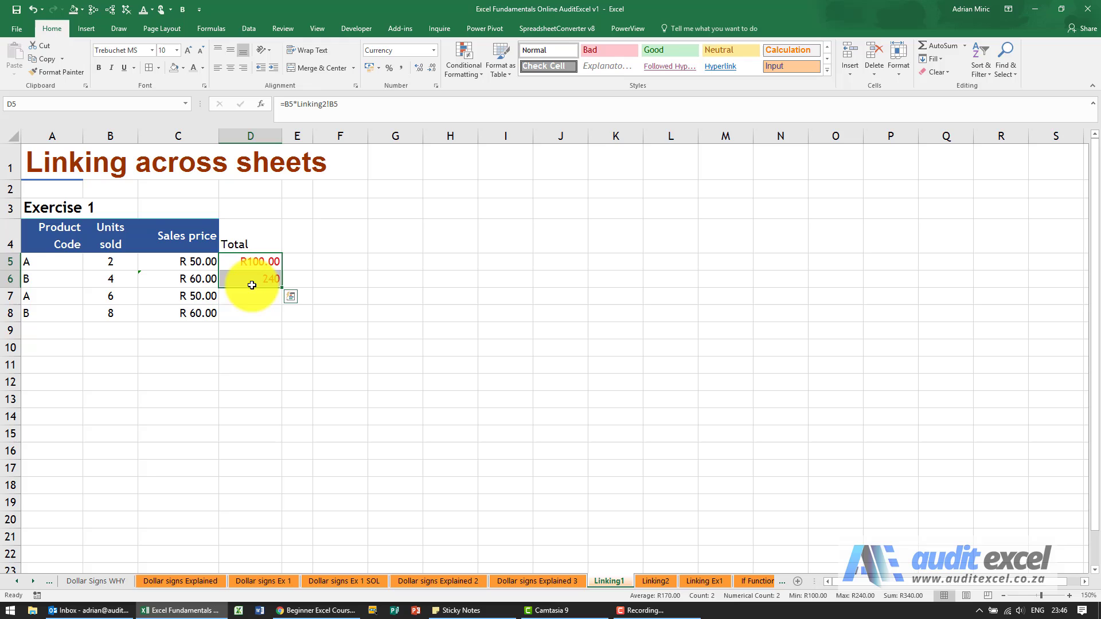
{"action": "key", "text": "Delete"}
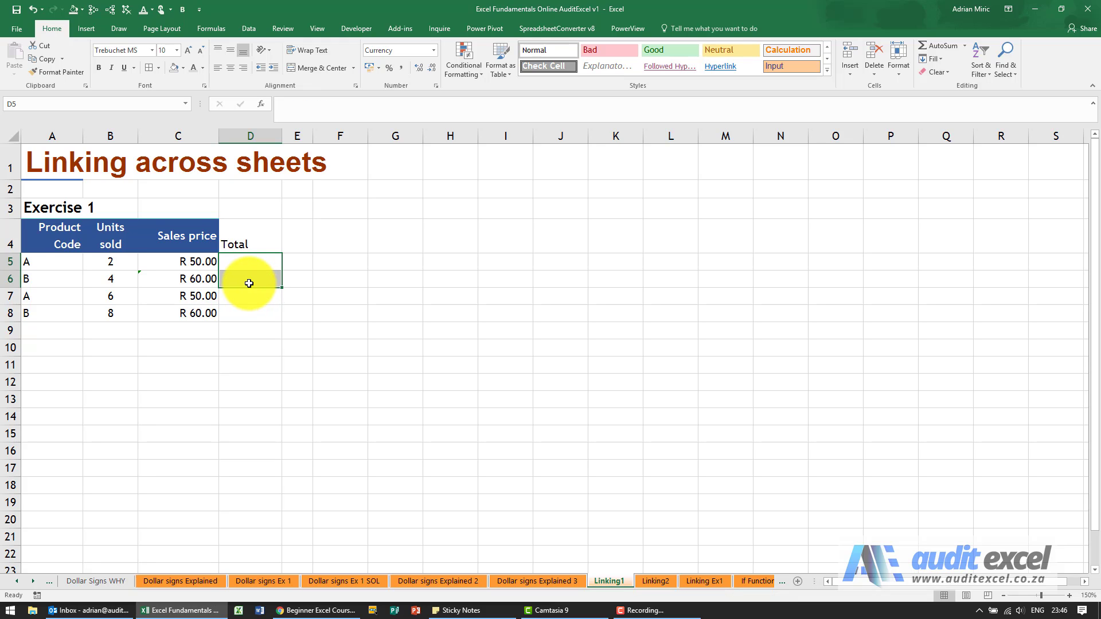
Delete the linked sales prices in C5:C8 on Linking1.
{"action": "left_click", "coordinate": [246, 260]}
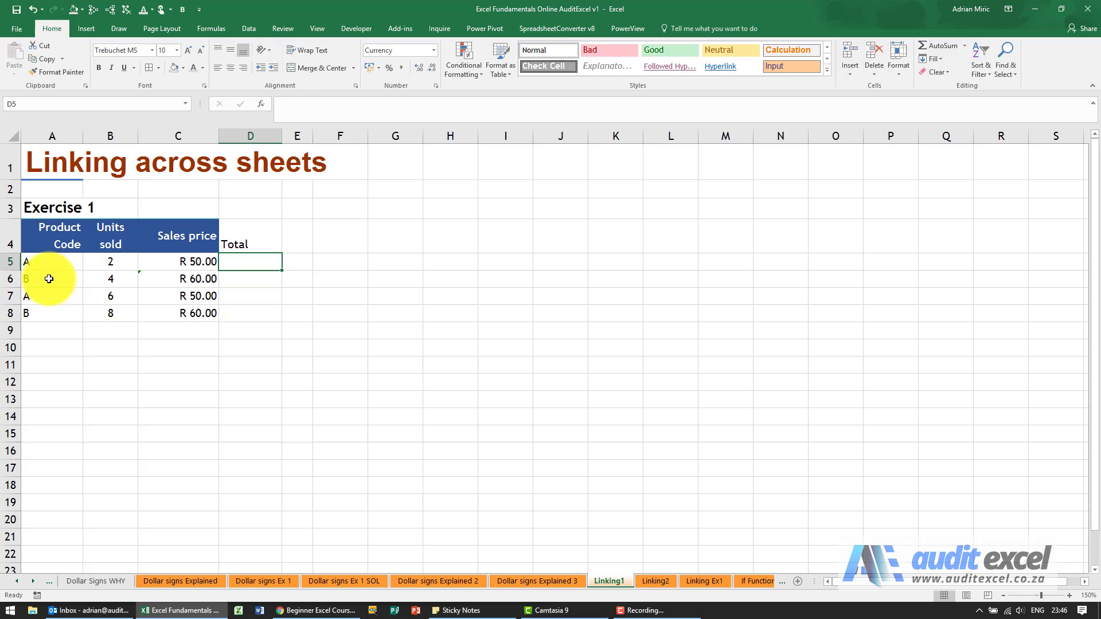
{"action": "left_click", "coordinate": [645, 579]}
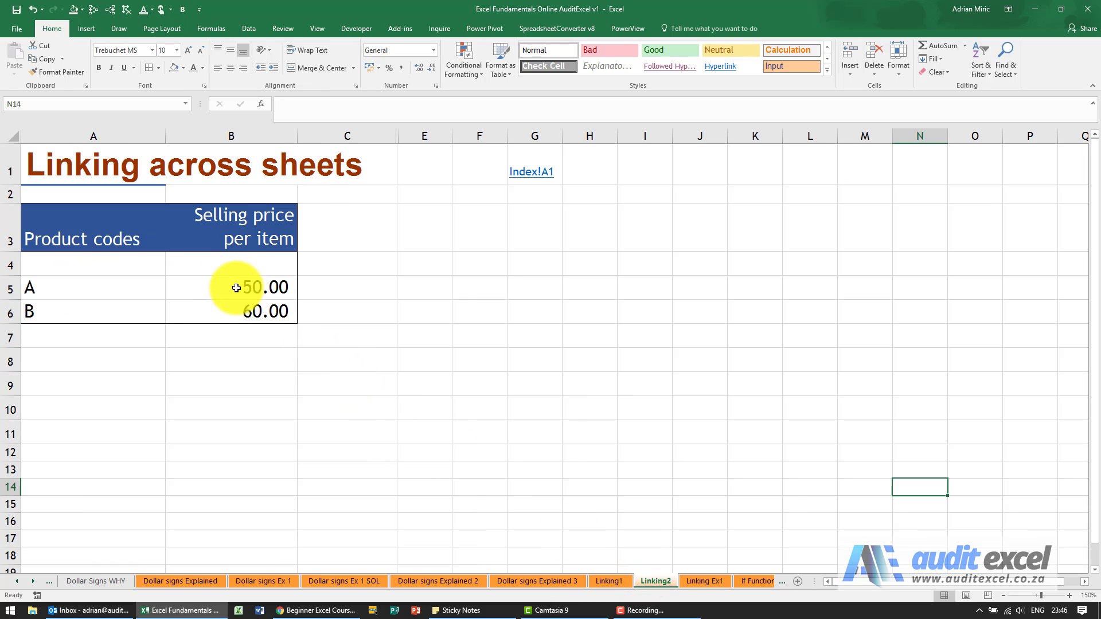
{"action": "left_click", "coordinate": [605, 581]}
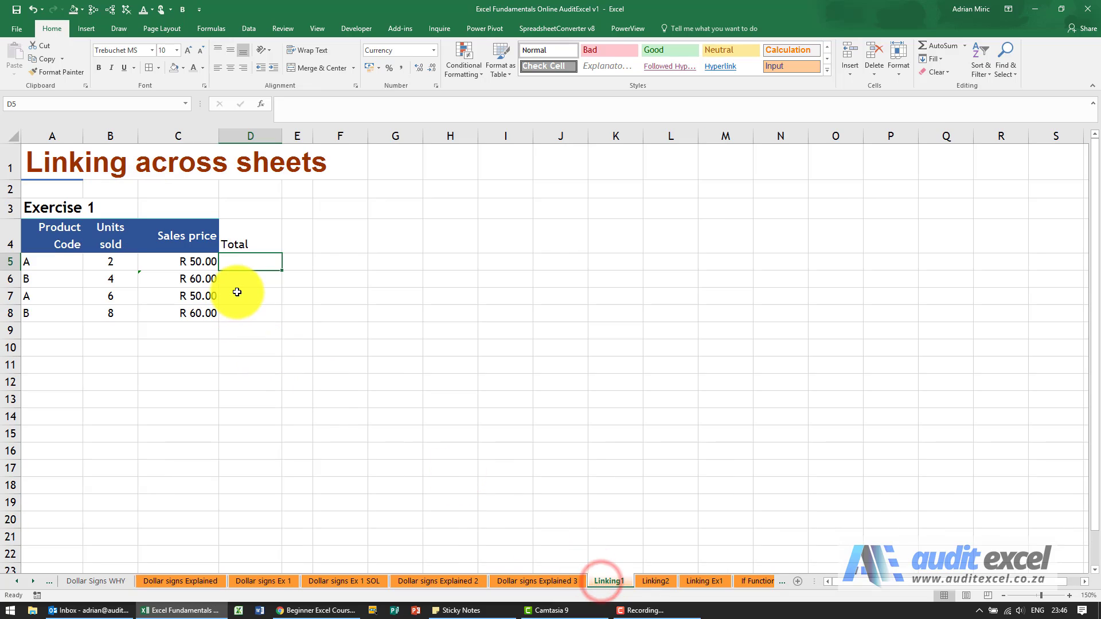
{"action": "left_click", "coordinate": [202, 263]}
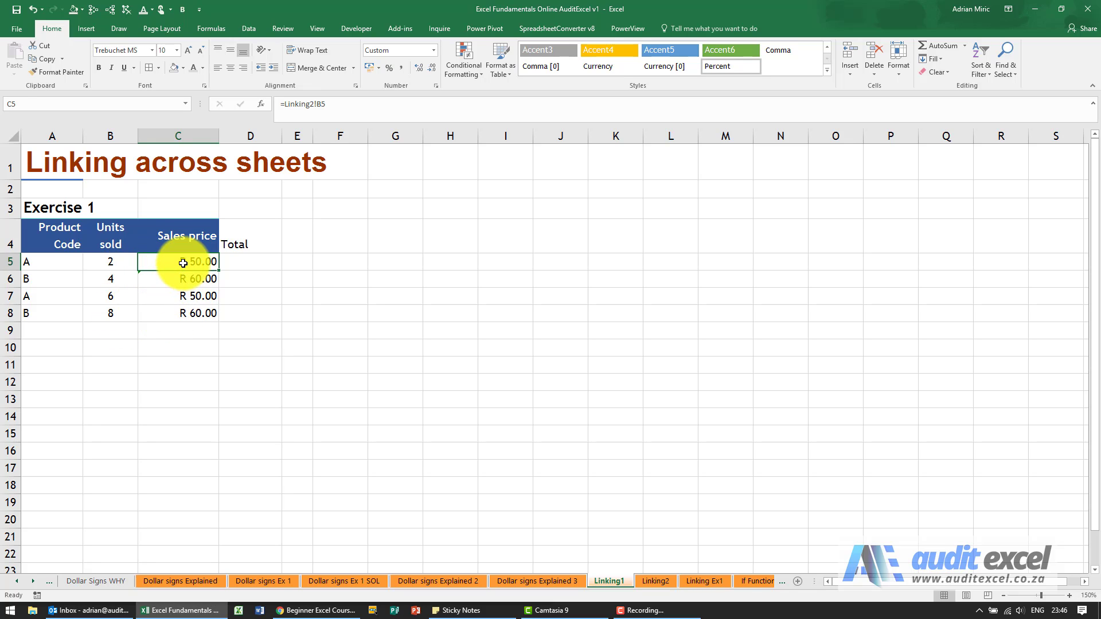
{"action": "left_click_drag", "start_coordinate": [183, 262], "coordinate": [186, 315]}
{"action": "key", "text": "Delete"}
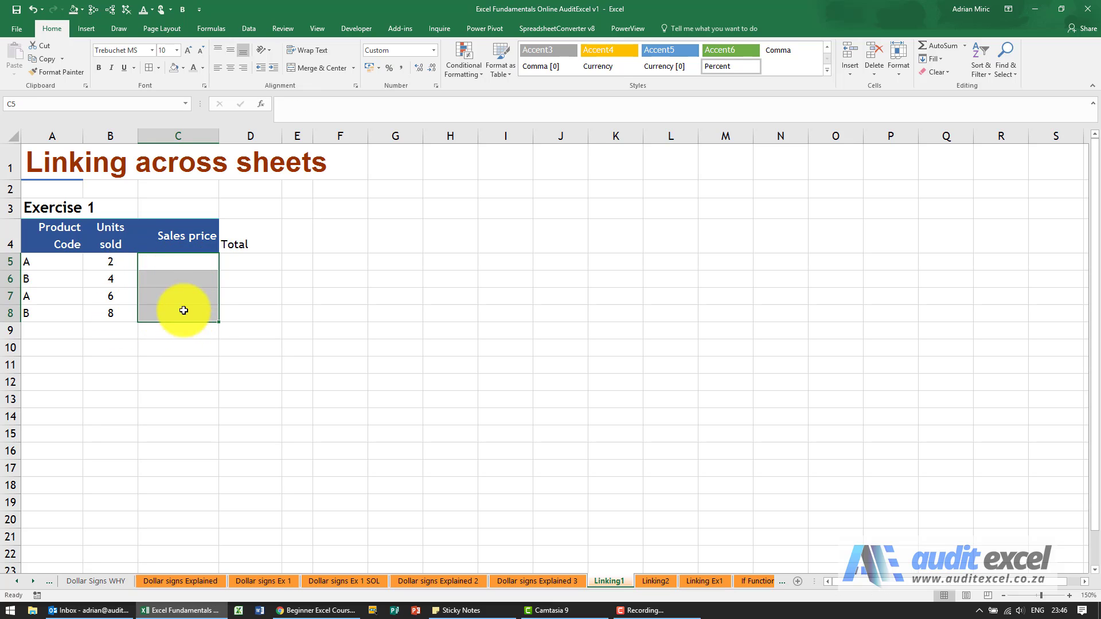
{"action": "left_click", "coordinate": [186, 263]}
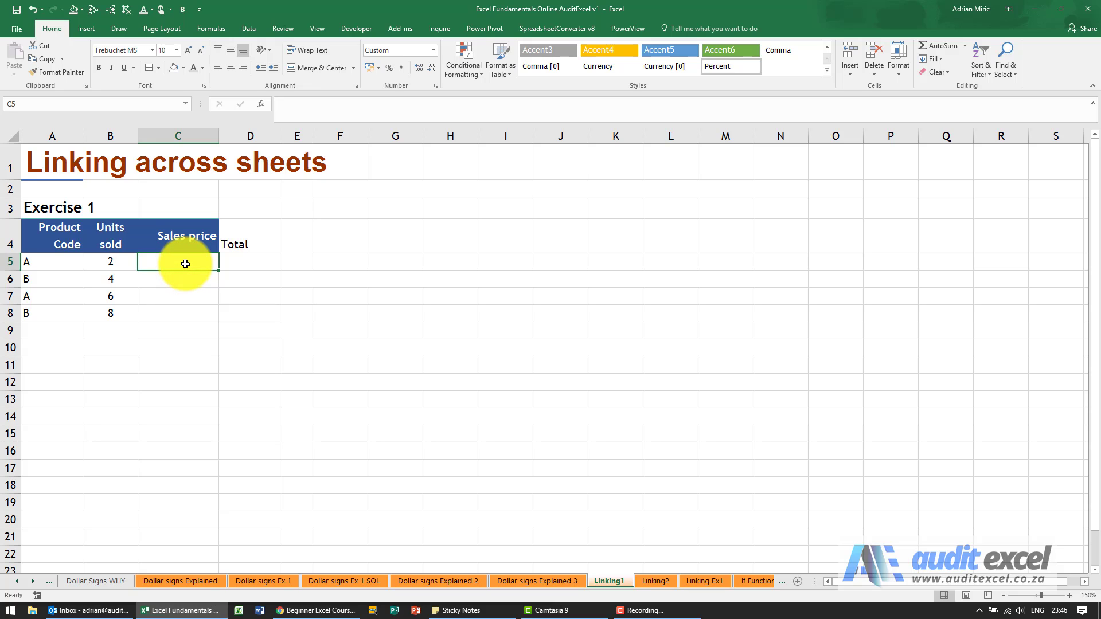
Link C5 to Linking2's price as the absolute reference =Linking2!$B$5.
{"action": "type", "text": "="}
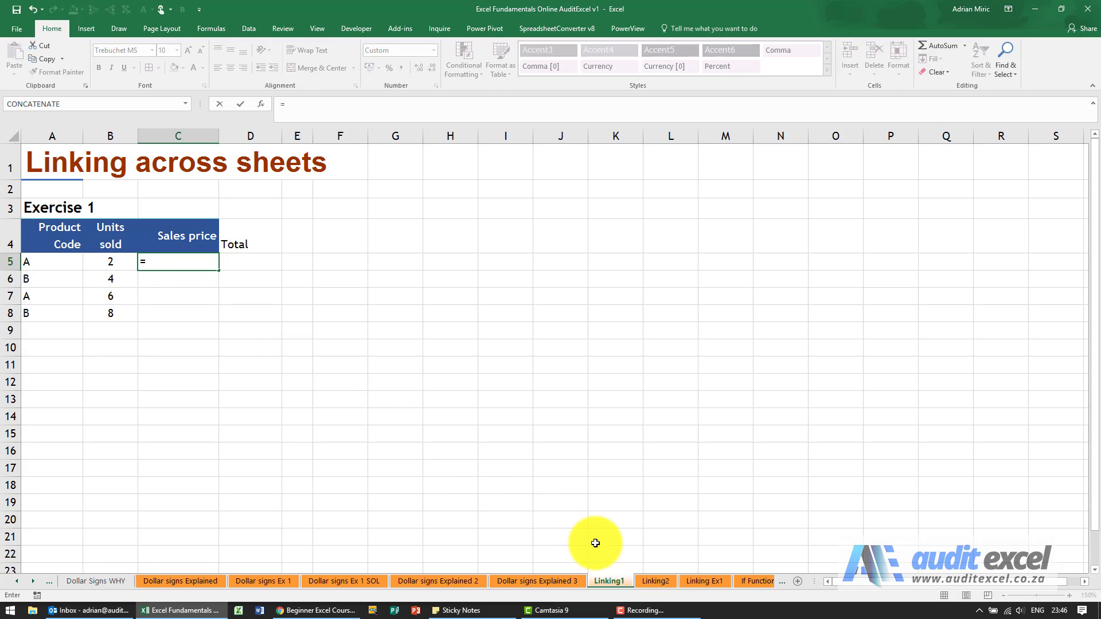
{"action": "left_click", "coordinate": [645, 581]}
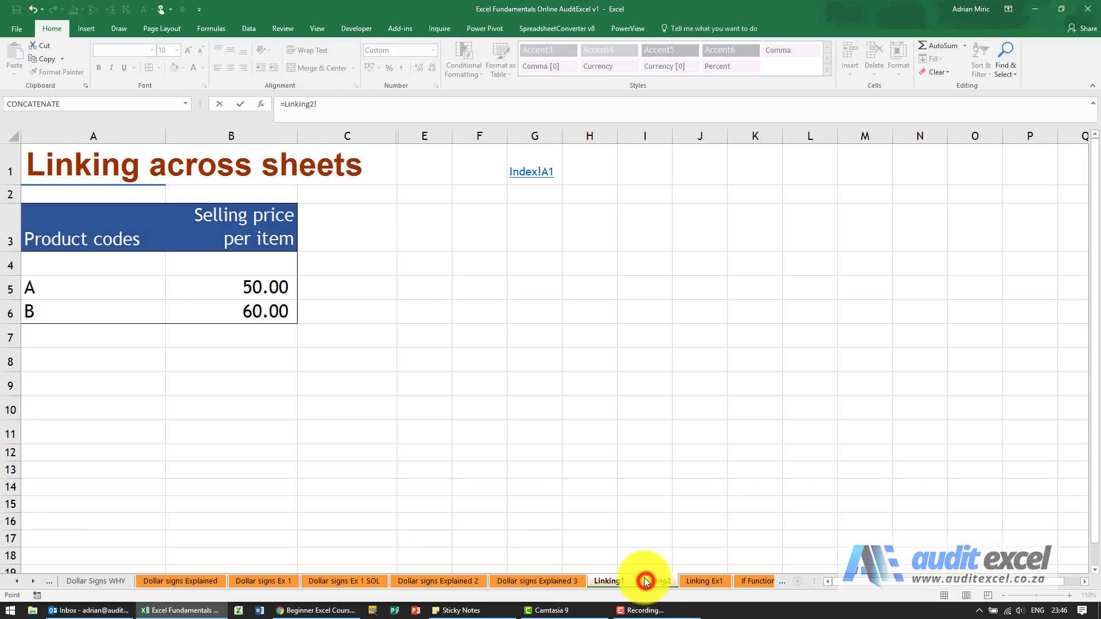
{"action": "left_click", "coordinate": [243, 290]}
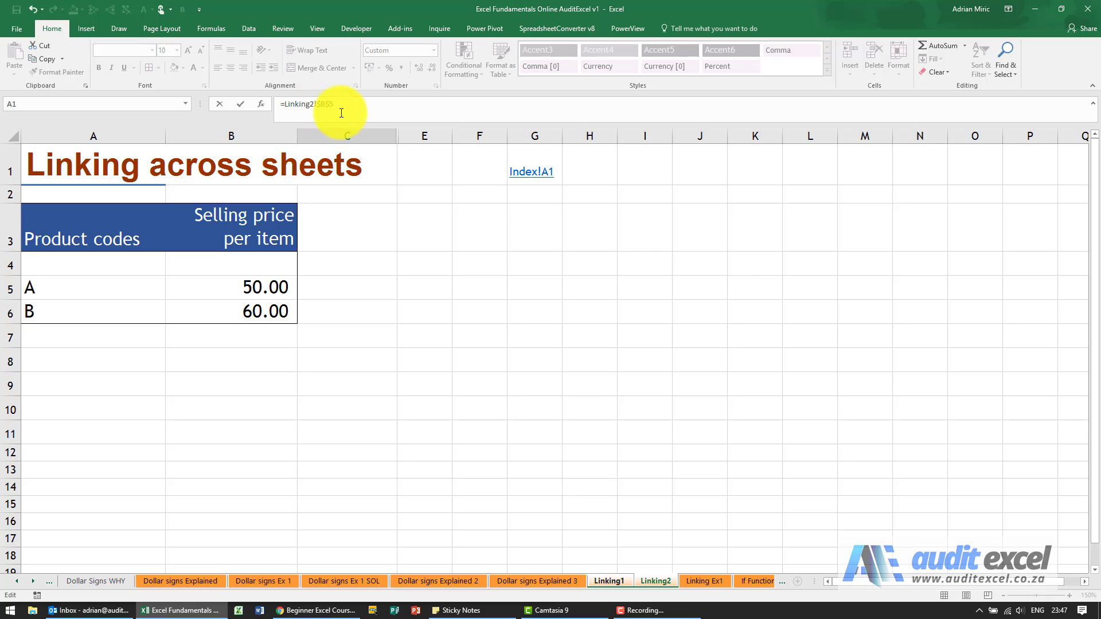
{"action": "key", "text": "Return"}
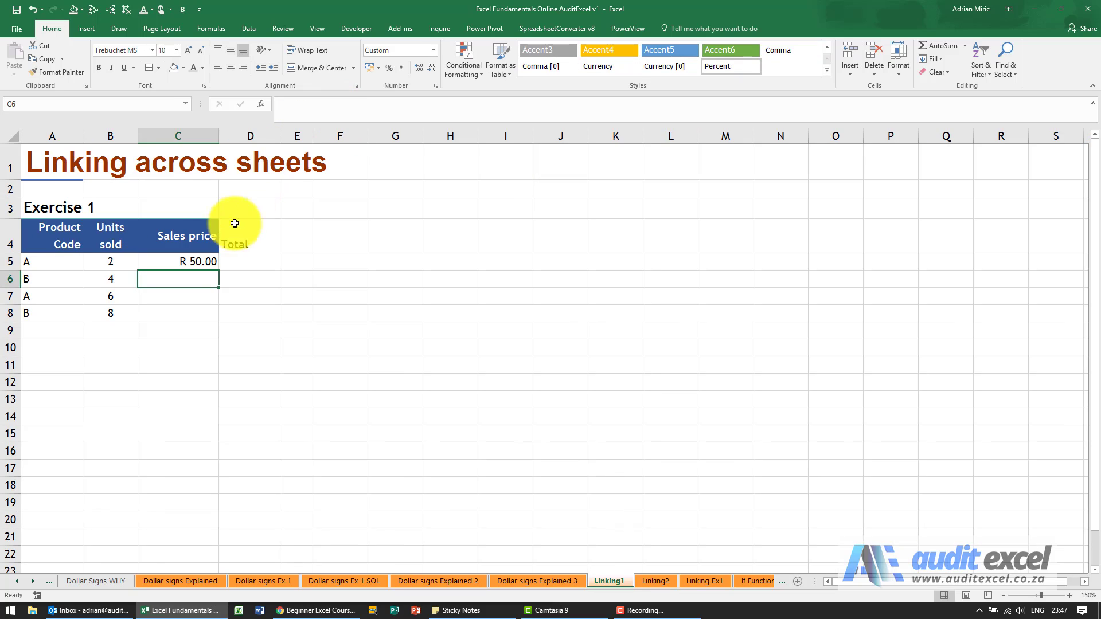
{"action": "left_click", "coordinate": [191, 262]}
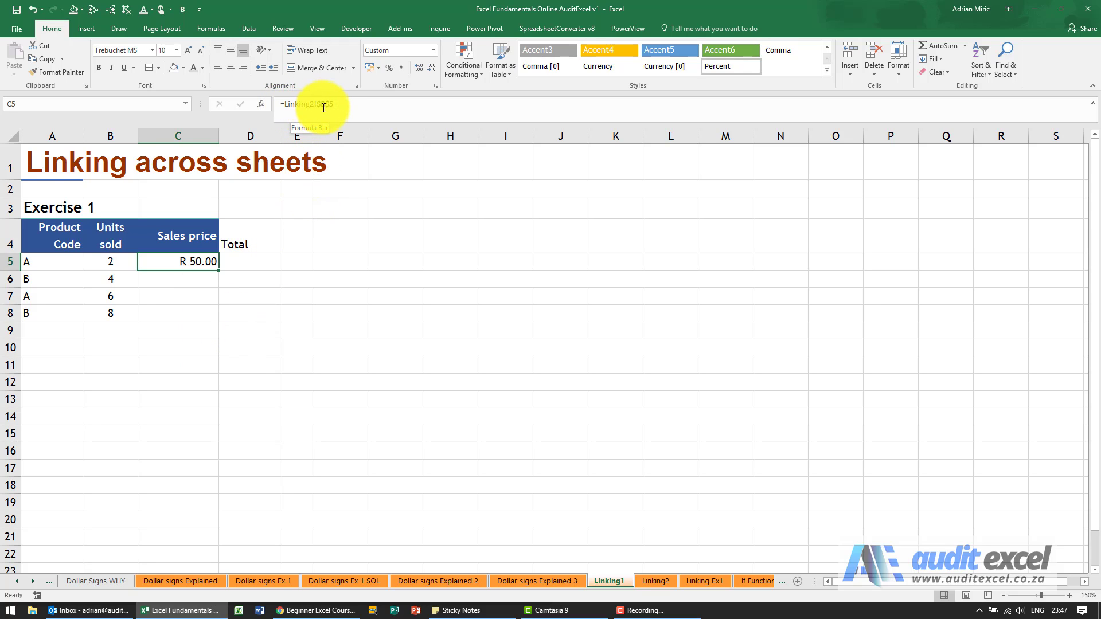
Copy C5's R 50.00 price link into C7.
{"action": "left_click", "coordinate": [206, 261]}
{"action": "key", "text": "ctrl+c"}
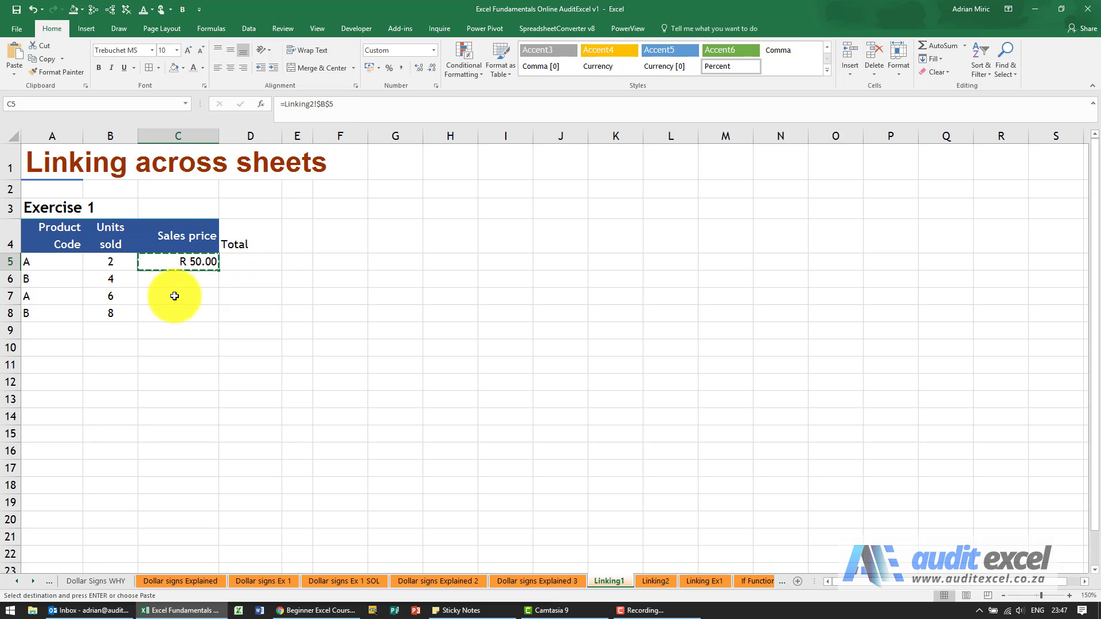
{"action": "left_click", "coordinate": [170, 296]}
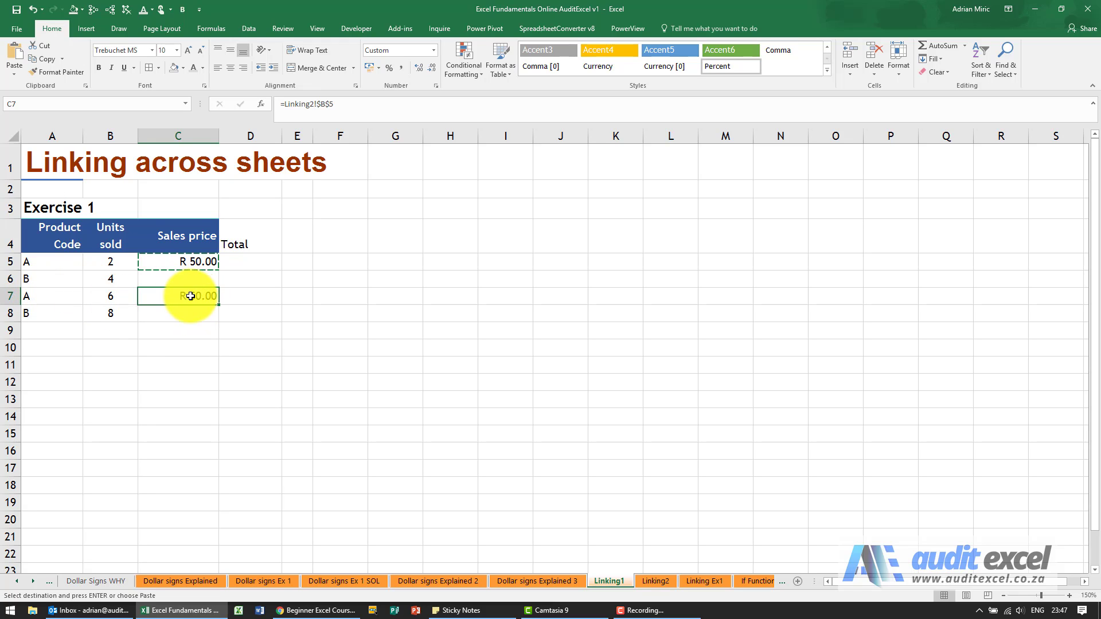
{"action": "left_click", "coordinate": [247, 262]}
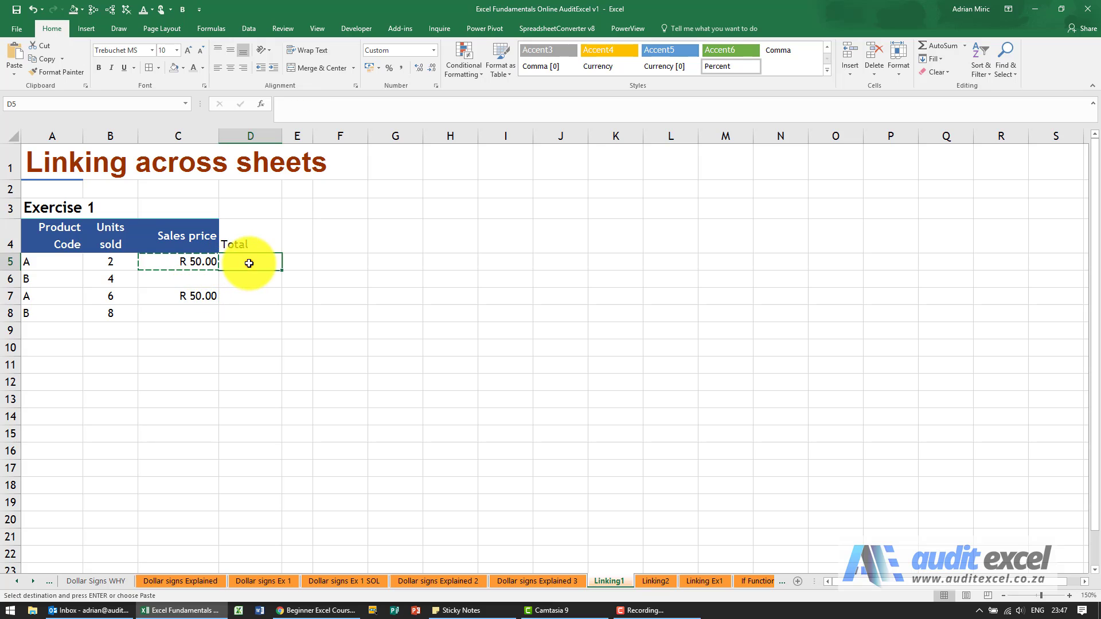
Enter a relative =Linking2!B5 link in D5 and fill it to D8, leaving R0.00 in D7.
{"action": "type", "text": "="}
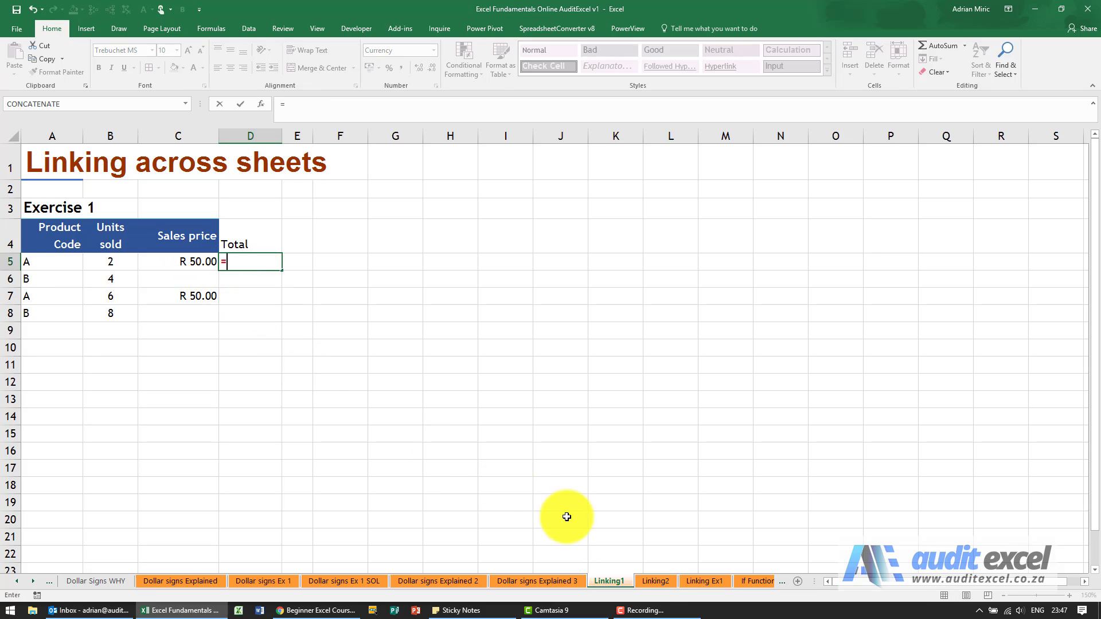
{"action": "left_click", "coordinate": [656, 581]}
{"action": "left_click", "coordinate": [263, 285]}
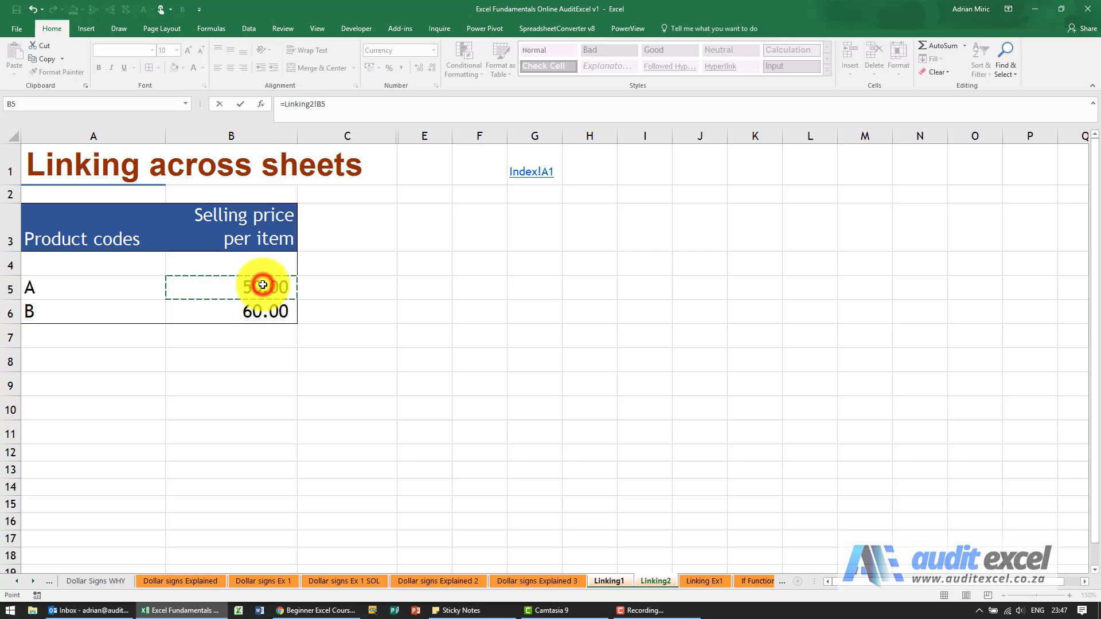
{"action": "key", "text": "Return"}
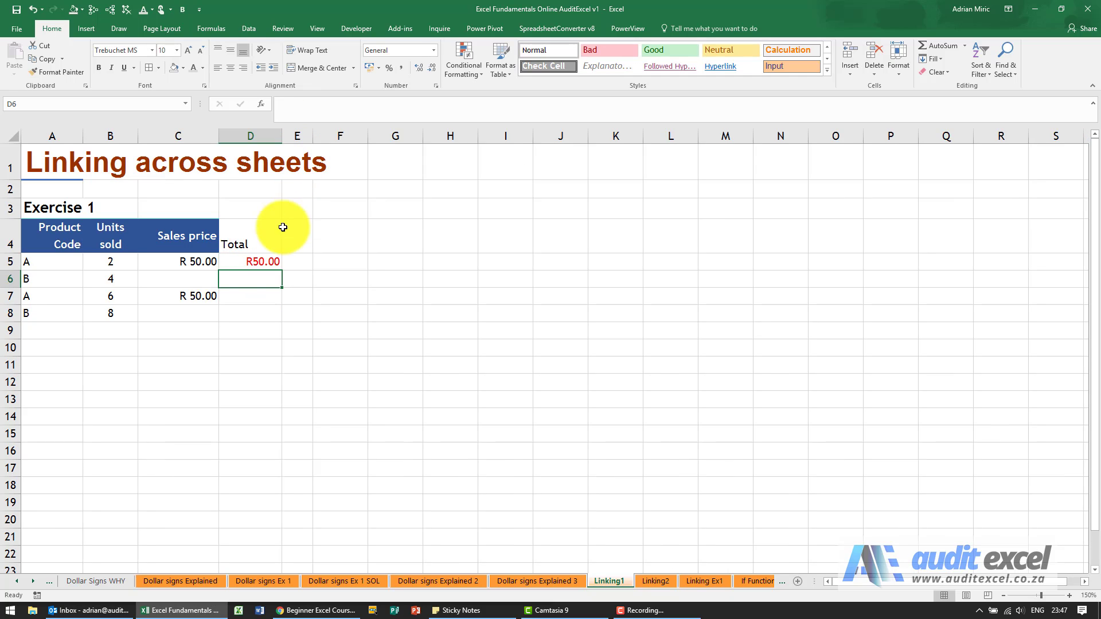
{"action": "left_click", "coordinate": [265, 260]}
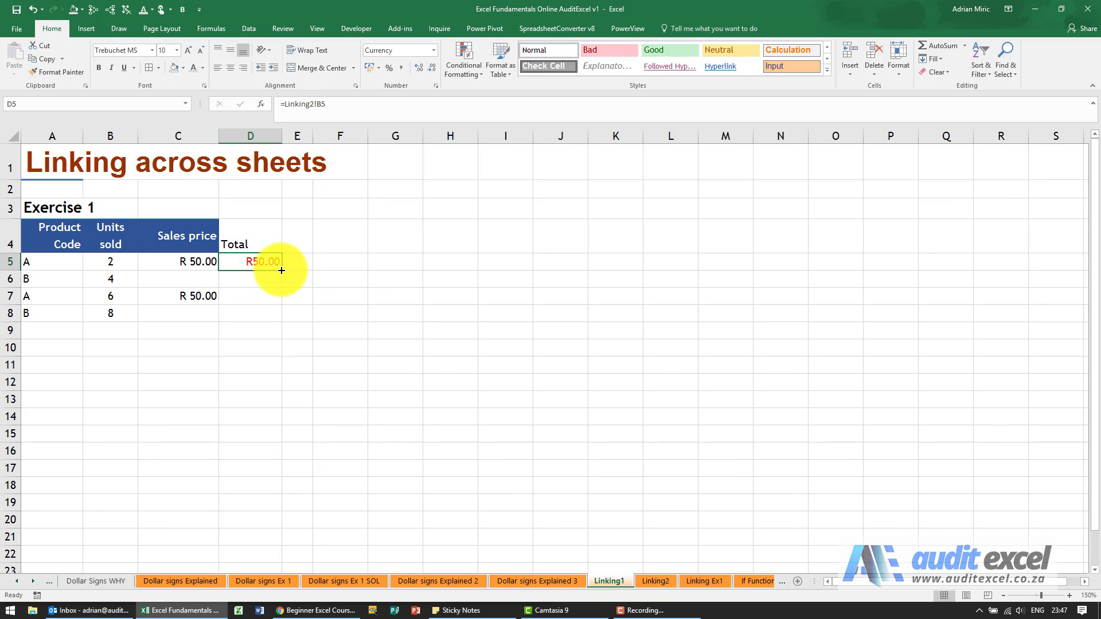
{"action": "left_click_drag", "start_coordinate": [282, 270], "coordinate": [276, 316]}
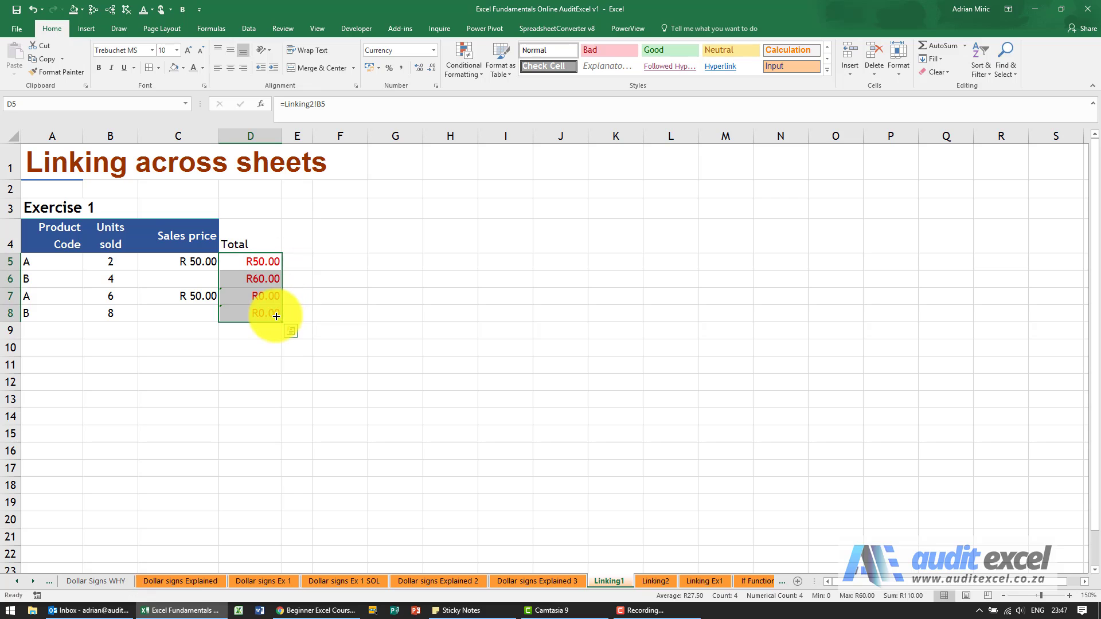
{"action": "left_click", "coordinate": [263, 297]}
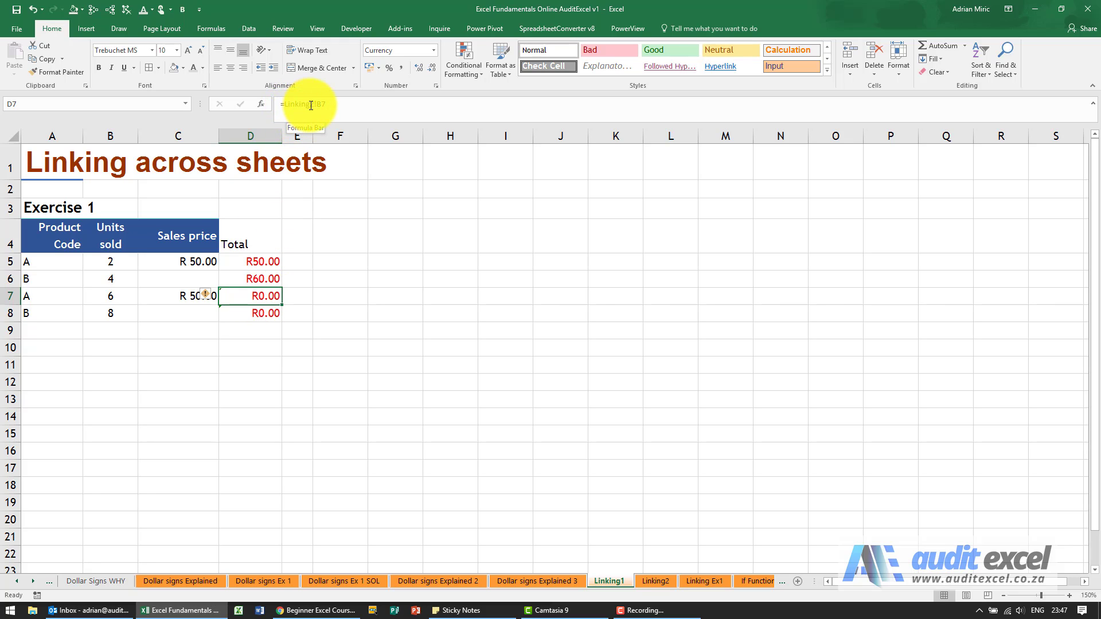
Check the empty B7 on Linking2, then select the test links in D5:D8.
{"action": "left_click", "coordinate": [645, 581]}
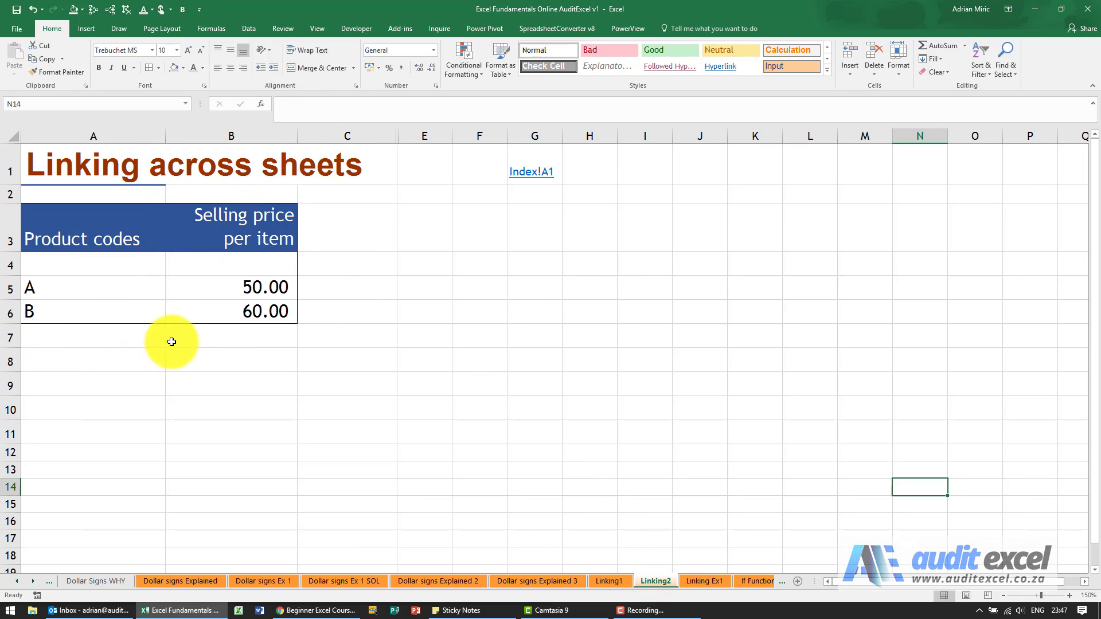
{"action": "left_click", "coordinate": [220, 340]}
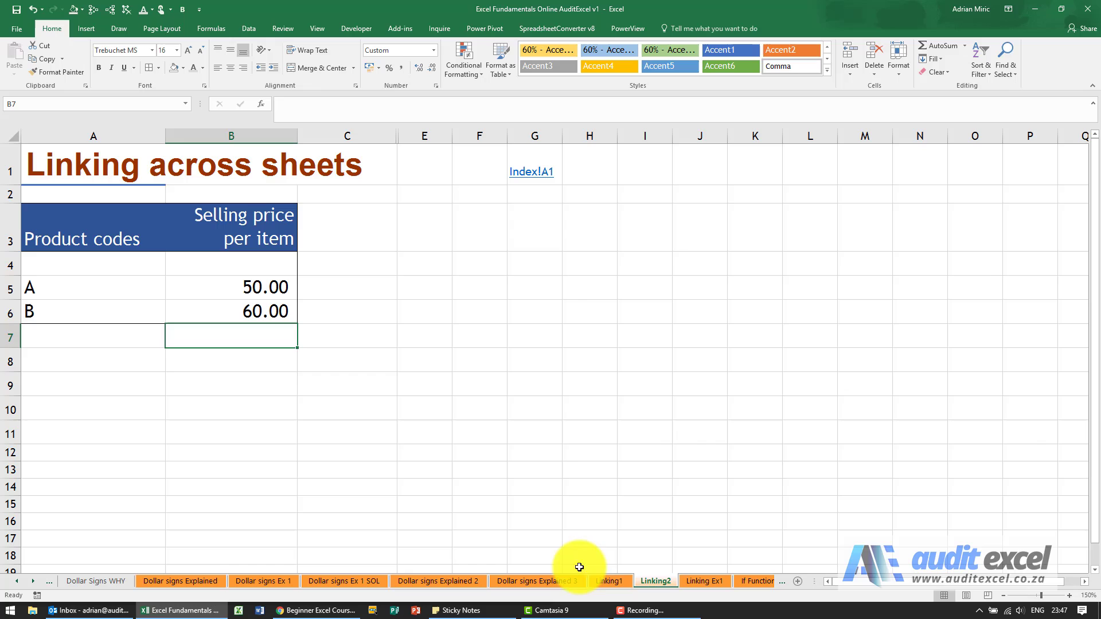
{"action": "left_click", "coordinate": [599, 581]}
{"action": "left_click_drag", "start_coordinate": [265, 262], "coordinate": [263, 306]}
Clear D5:D8 and link C6 absolutely to product B's price, =Linking2!$B$6.
{"action": "key", "text": "Delete"}
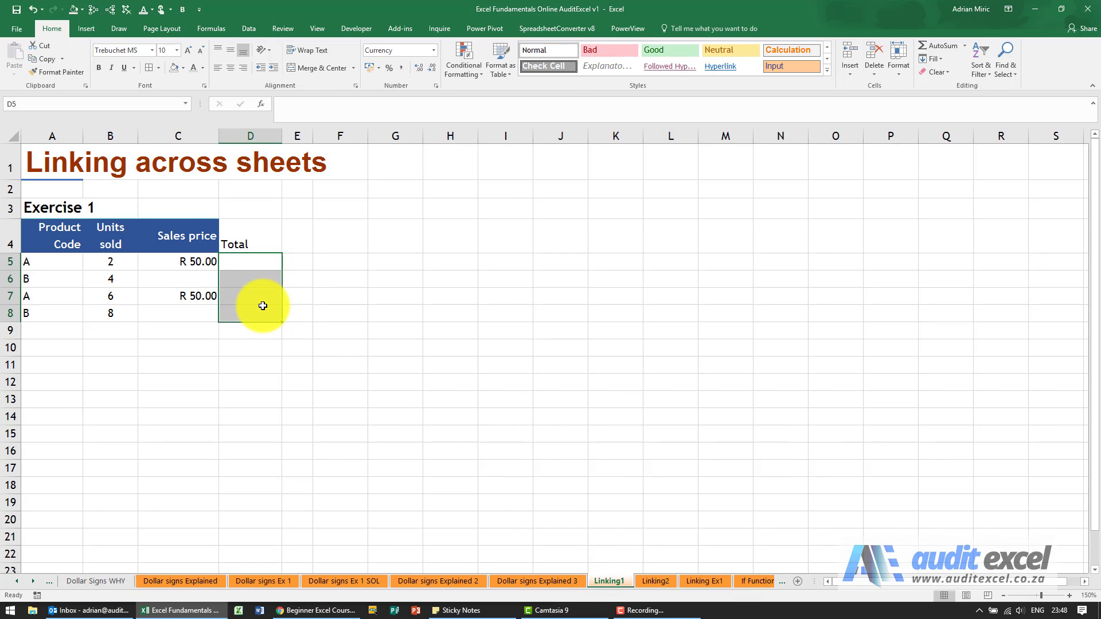
{"action": "left_click", "coordinate": [167, 285]}
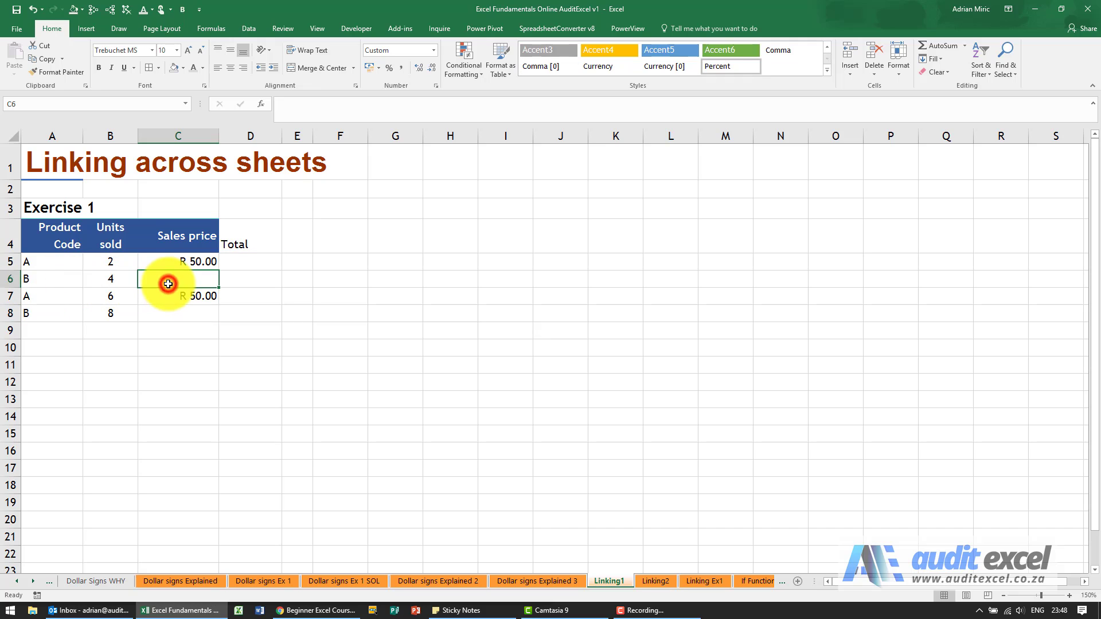
{"action": "type", "text": "="}
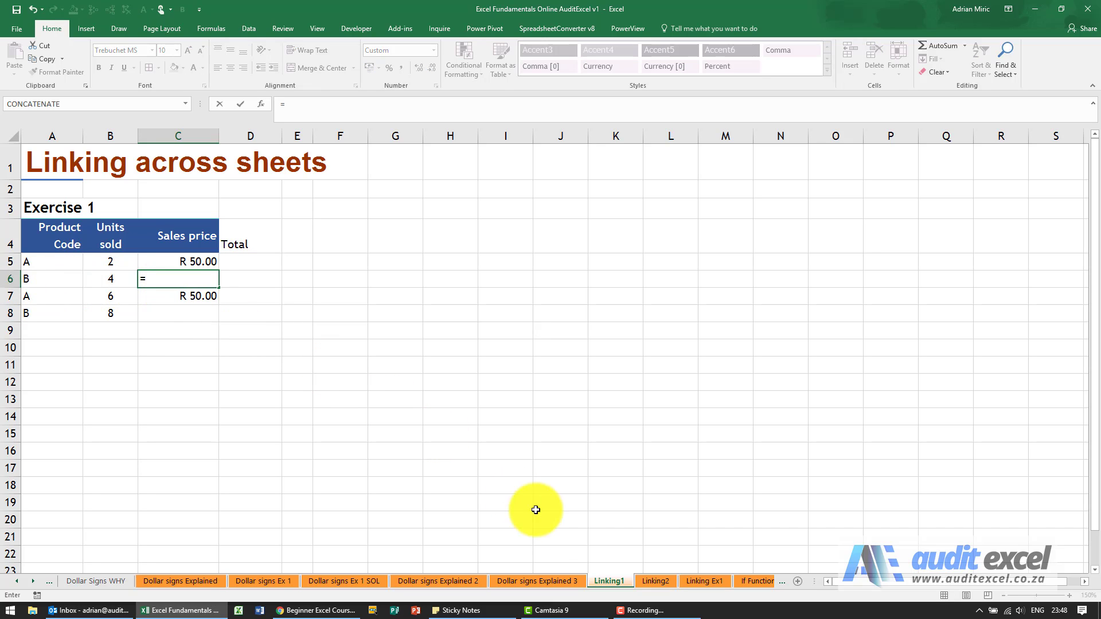
{"action": "left_click", "coordinate": [647, 581]}
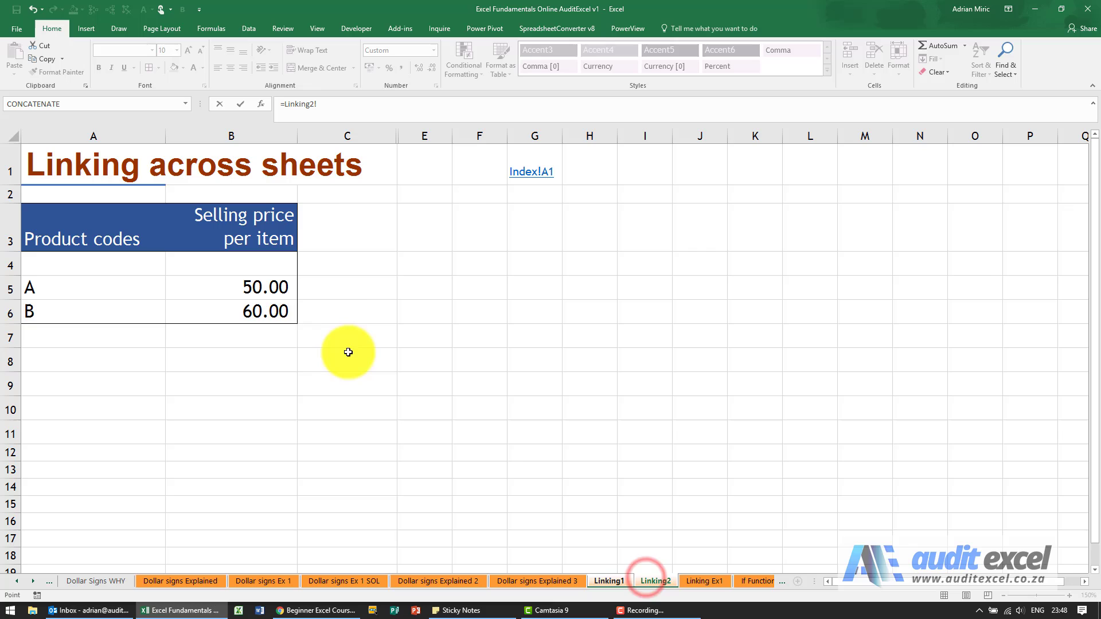
{"action": "left_click", "coordinate": [268, 311]}
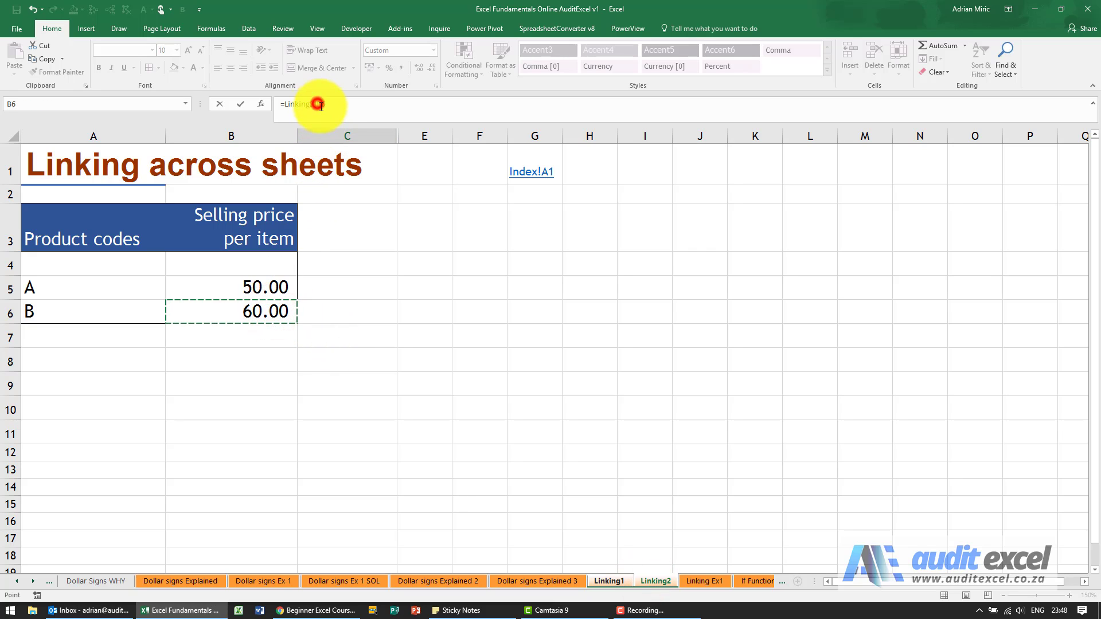
{"action": "left_click", "coordinate": [321, 106]}
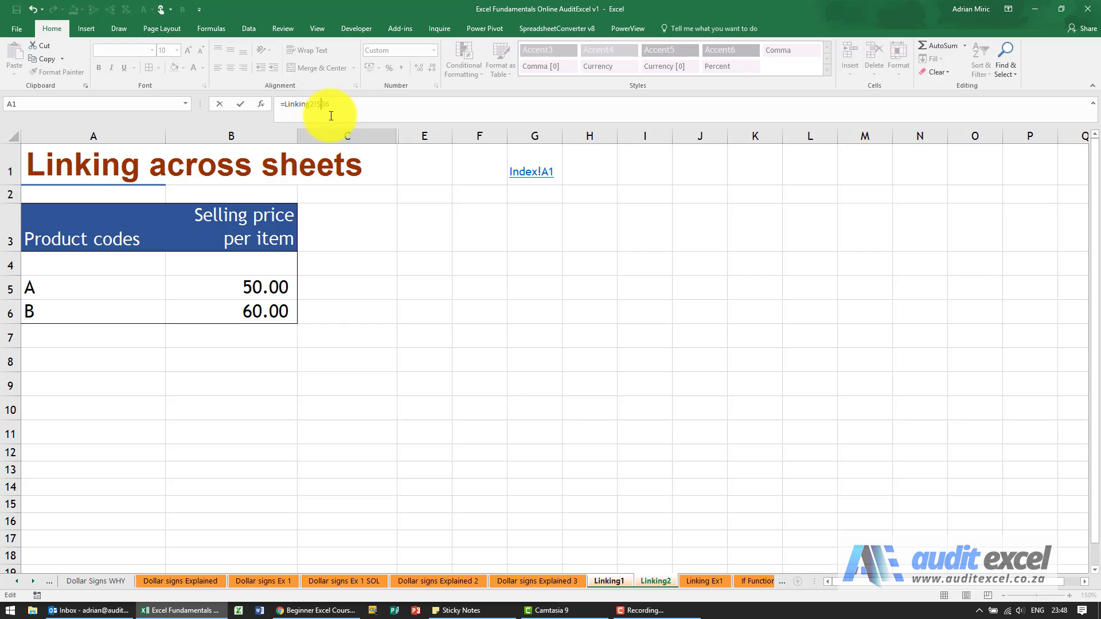
{"action": "left_click", "coordinate": [327, 103]}
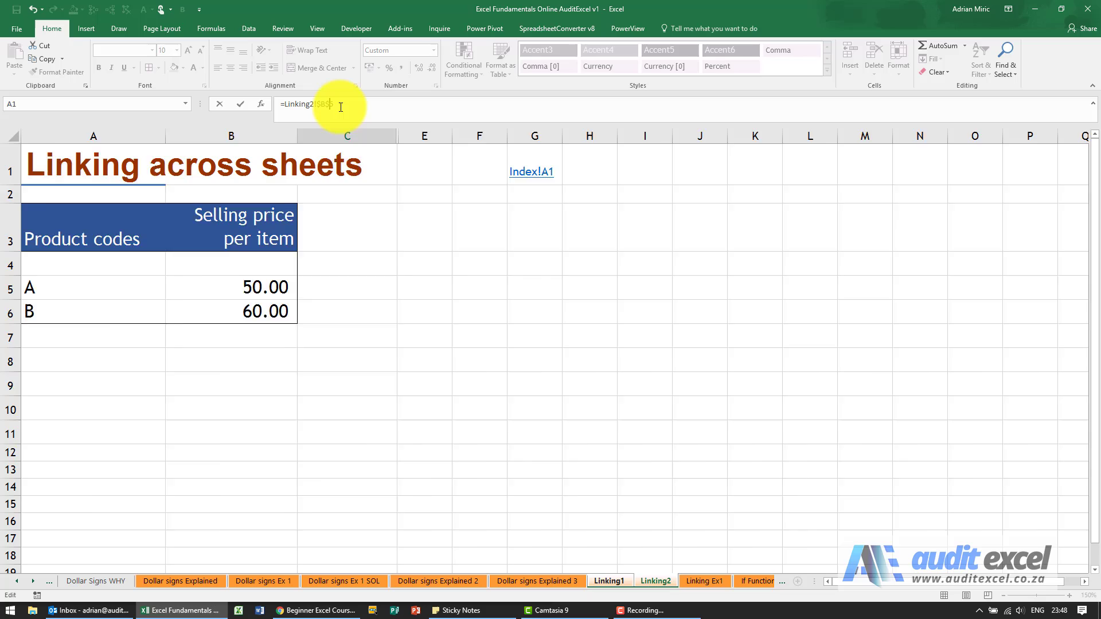
{"action": "key", "text": "ctrl+Return"}
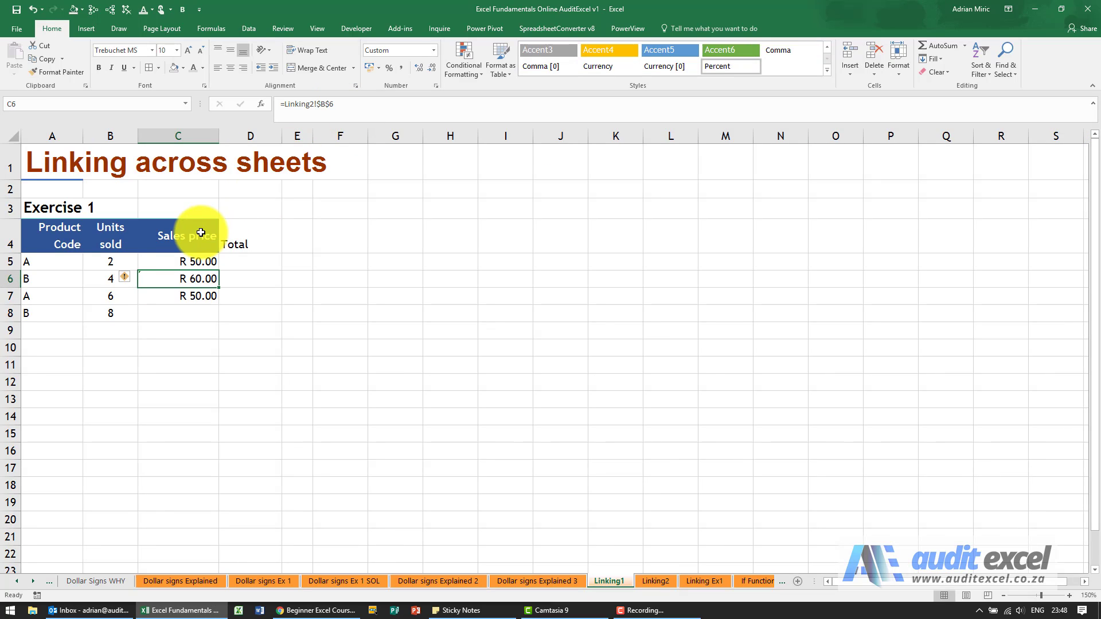
Copy C6's R 60.00 price link into C8.
{"action": "key", "text": "ctrl+c"}
{"action": "left_click", "coordinate": [195, 313]}
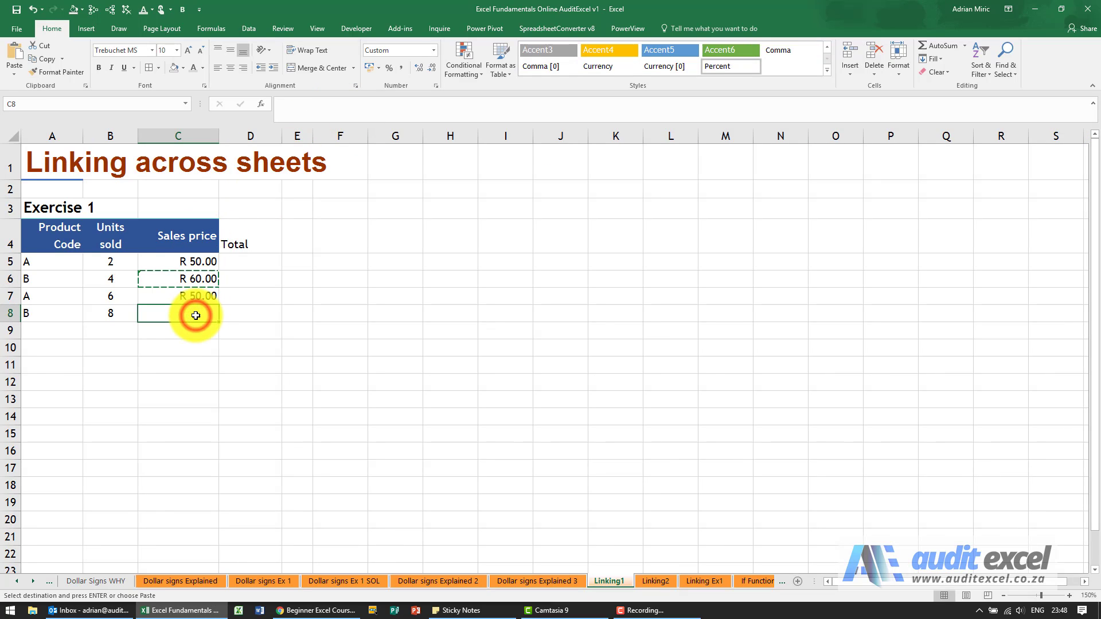
{"action": "key", "text": "ctrl+v"}
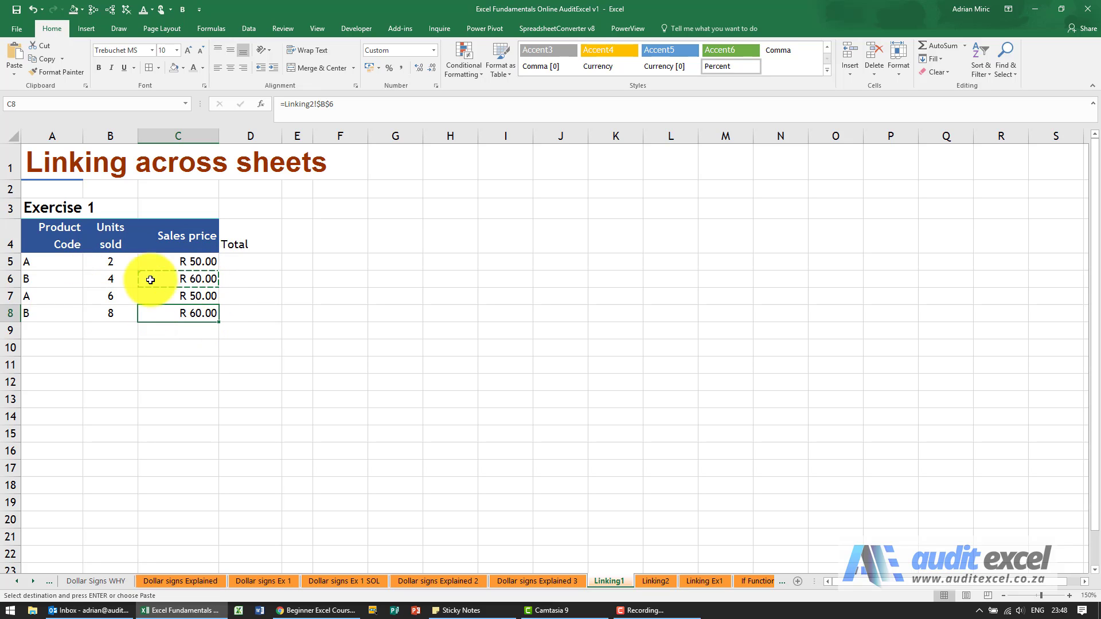
Enter =B5*C5 in D5 and copy it to D8, giving totals R100.00 to R480.00.
{"action": "left_click", "coordinate": [255, 270]}
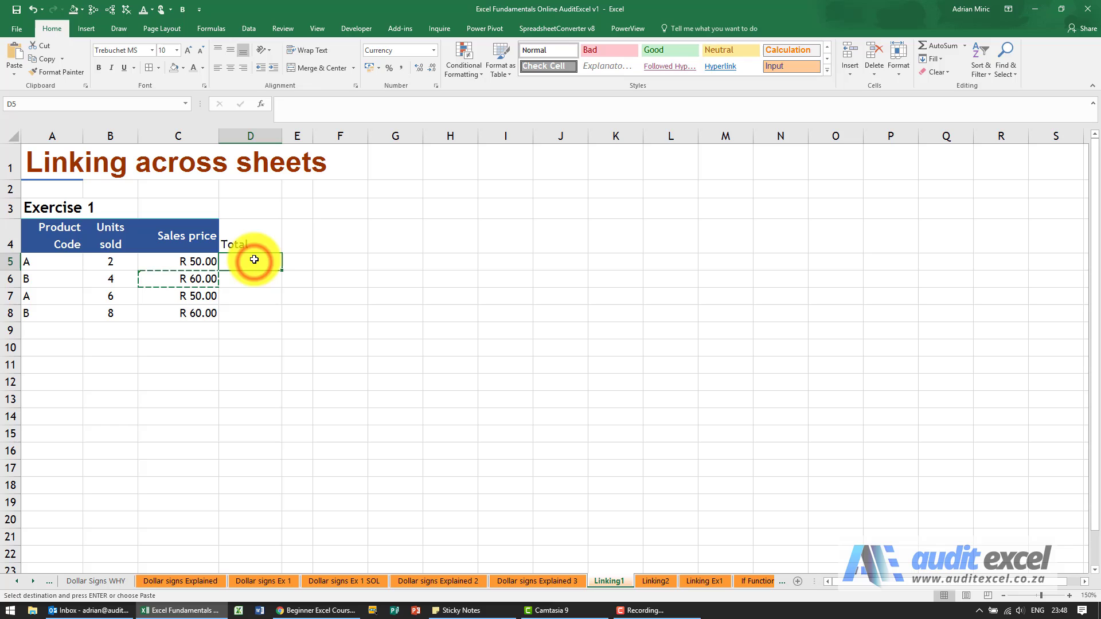
{"action": "type", "text": "="}
{"action": "left_click", "coordinate": [124, 265]}
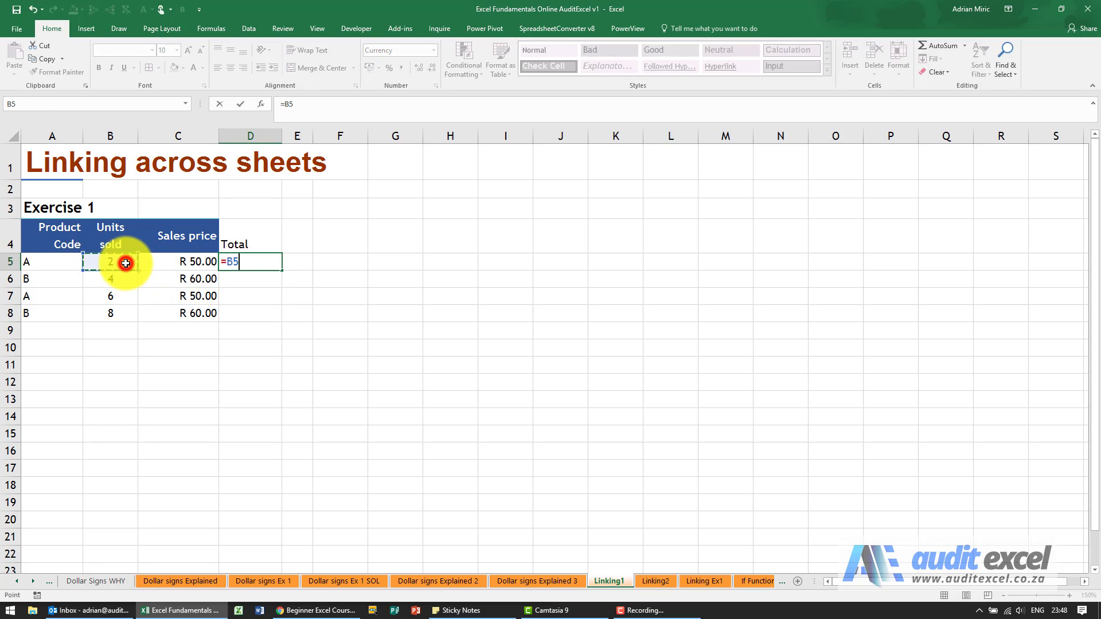
{"action": "type", "text": "*"}
{"action": "left_click", "coordinate": [161, 265]}
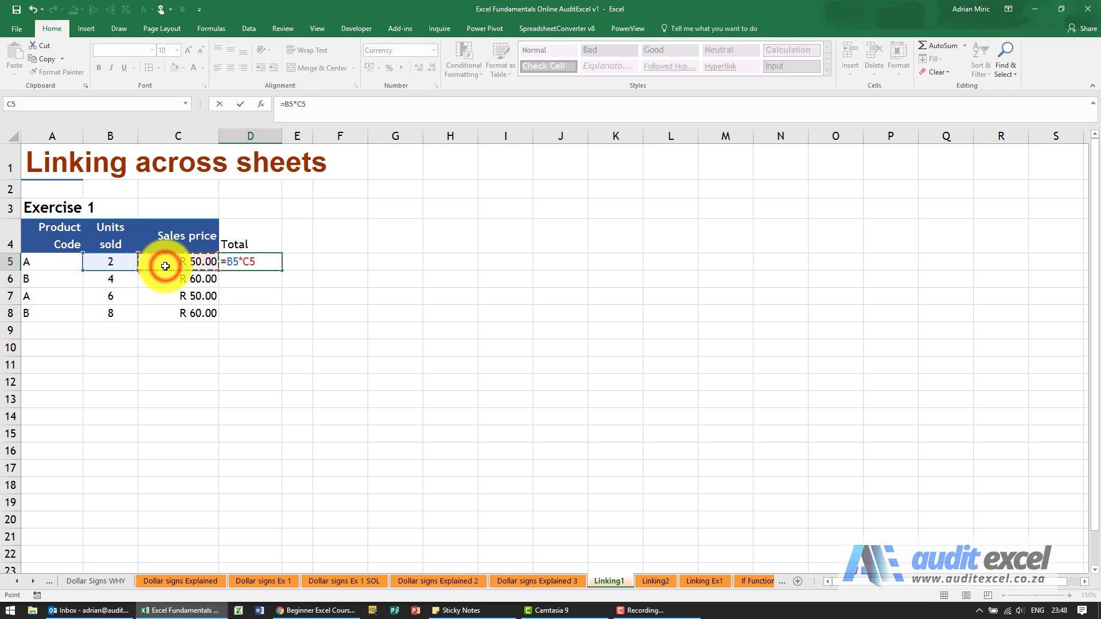
{"action": "key", "text": "Return"}
{"action": "key", "text": "Up"}
{"action": "key", "text": "ctrl+c"}
{"action": "key", "text": "shift+Down"}
{"action": "key", "text": "shift+Down"}
{"action": "key", "text": "shift+Down"}
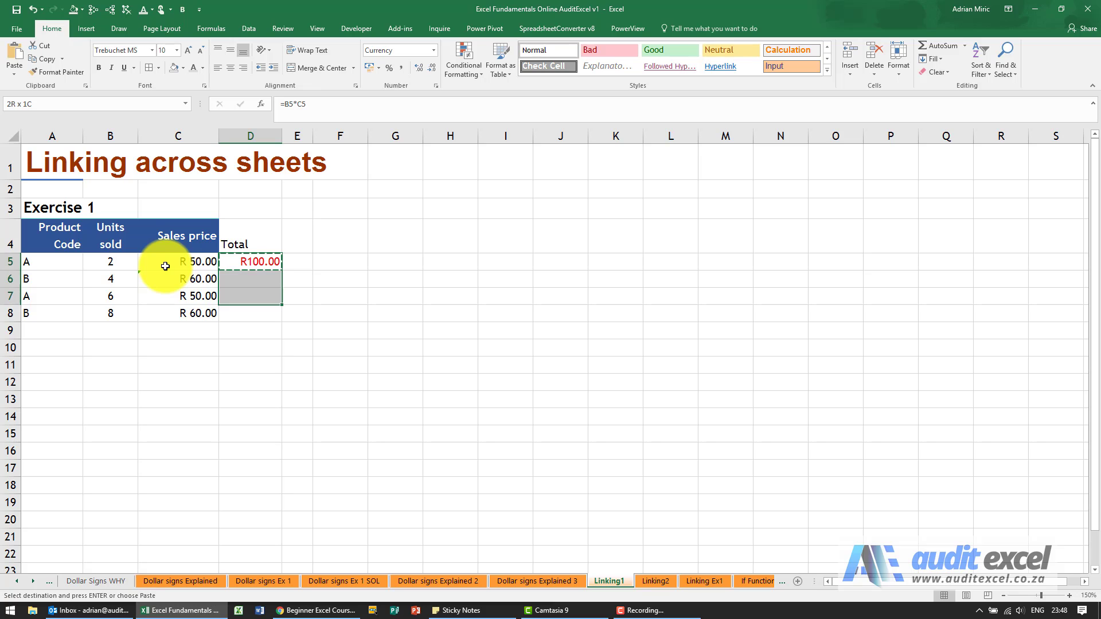
{"action": "key", "text": "ctrl+v"}
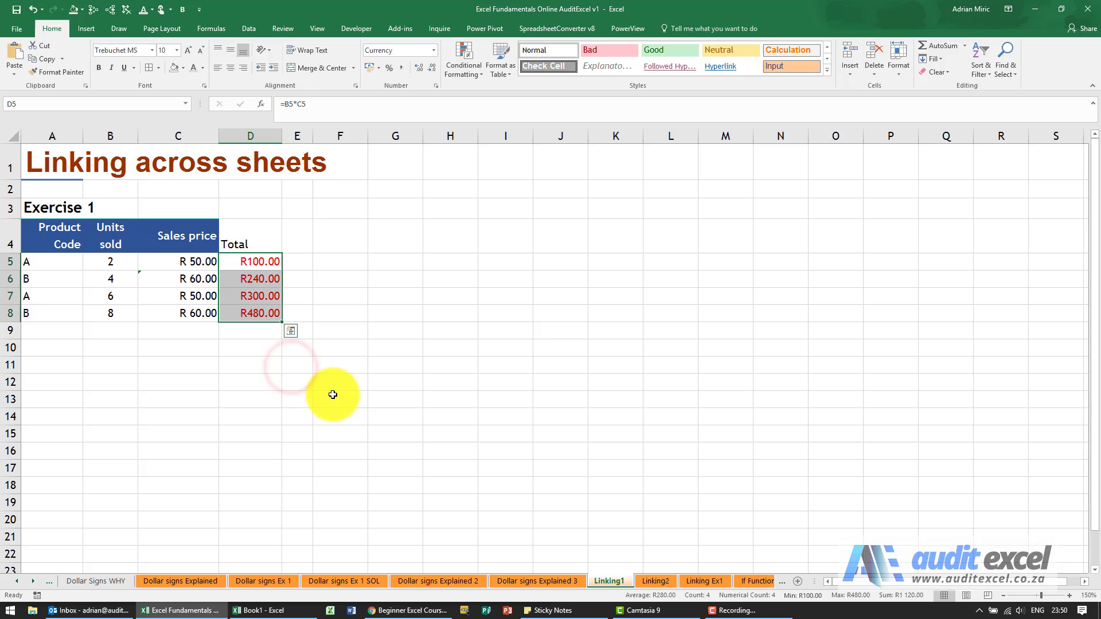
{"action": "key", "text": "Escape"}
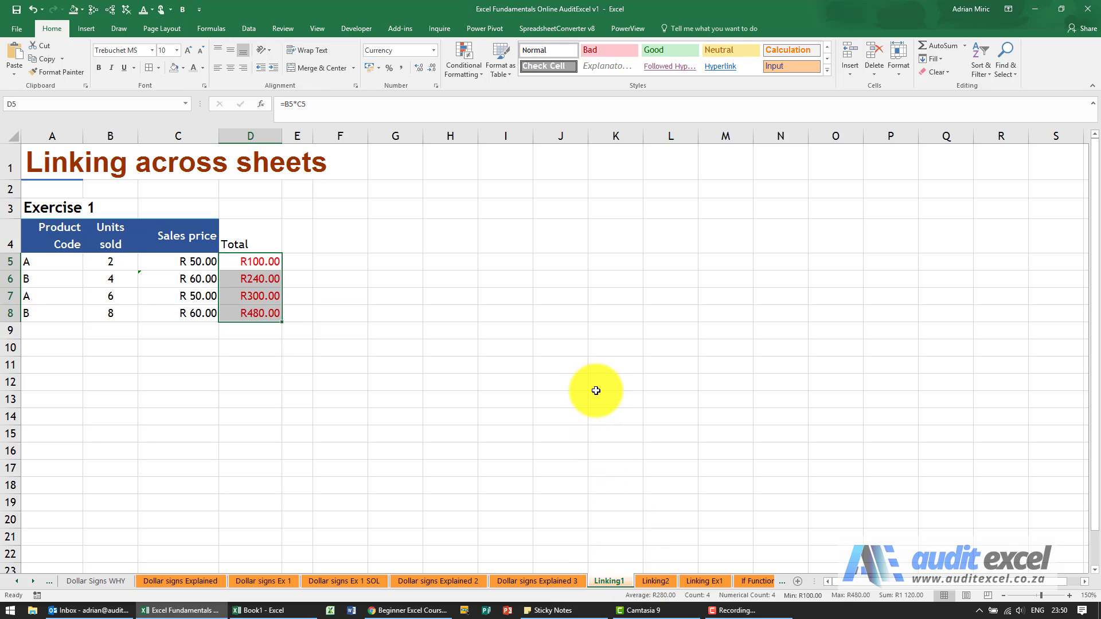
Snap the exercise workbook to the left half and select C5:D8.
{"action": "key", "text": "super+Left"}
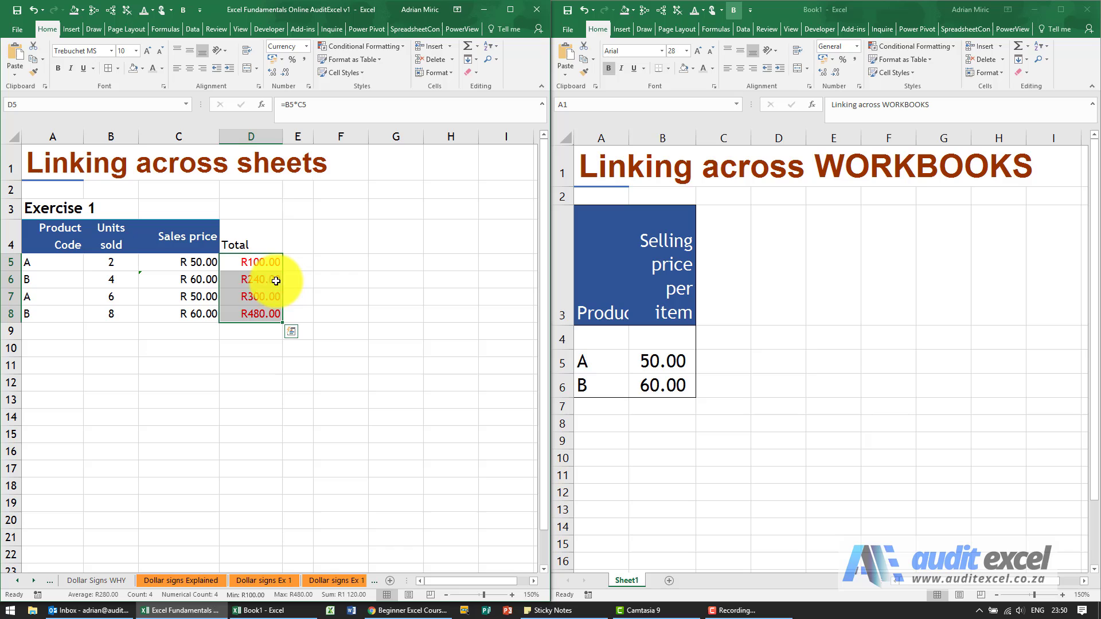
{"action": "left_click_drag", "start_coordinate": [202, 264], "coordinate": [234, 313]}
Empty C5:D8, then set C5 to =[Book1]Sheet1!$B$5 so it shows R 50.00.
{"action": "key", "text": "Delete"}
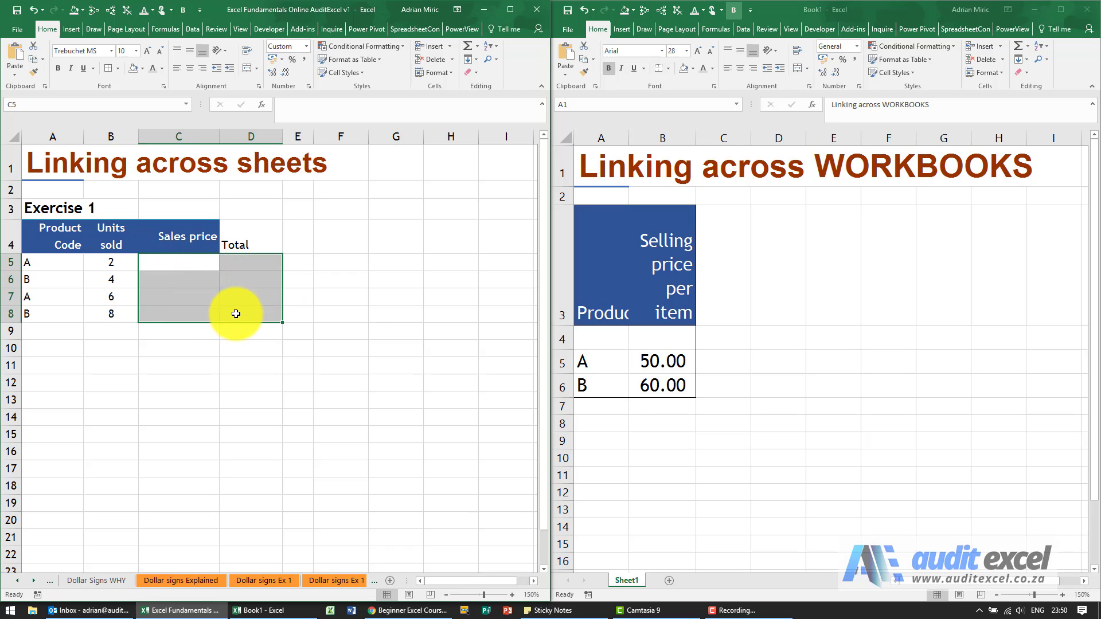
{"action": "left_click", "coordinate": [187, 262]}
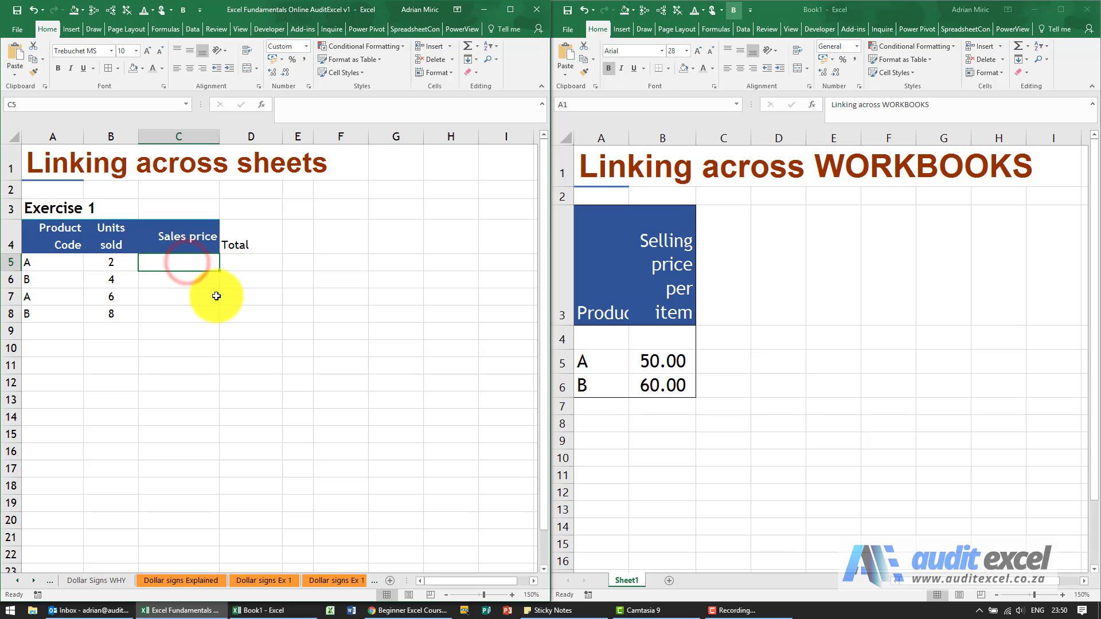
{"action": "type", "text": "="}
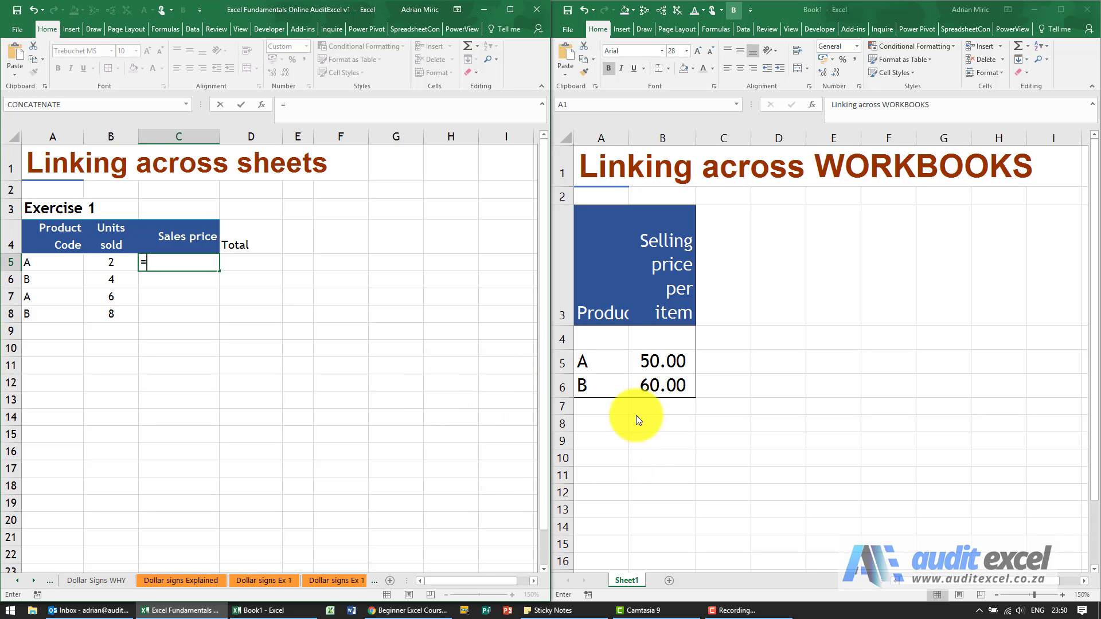
{"action": "left_click", "coordinate": [258, 610]}
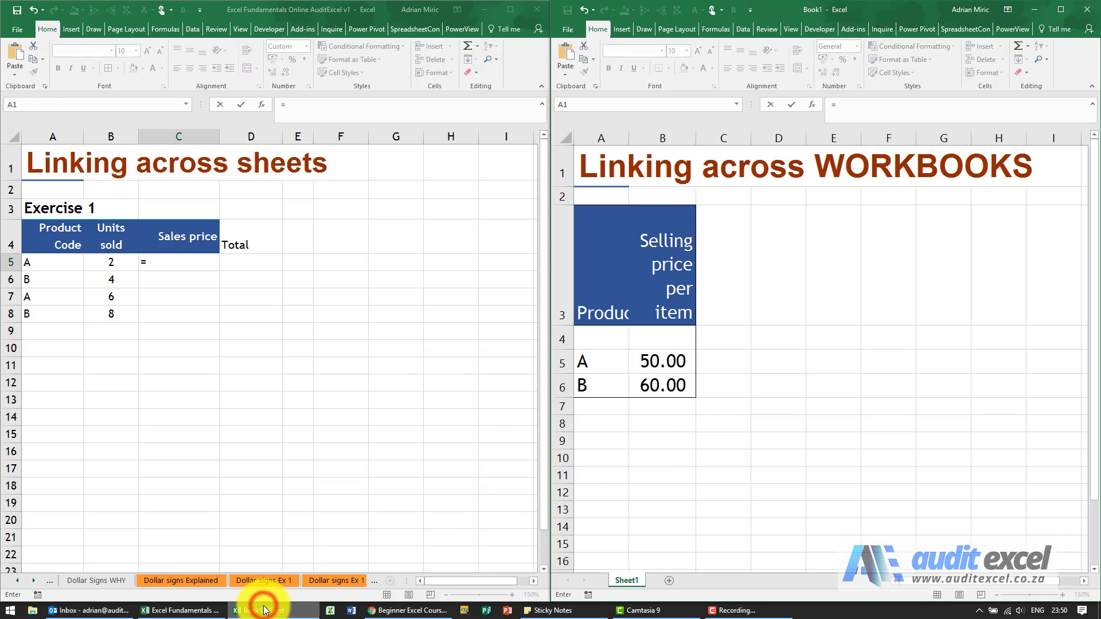
{"action": "left_click", "coordinate": [667, 362]}
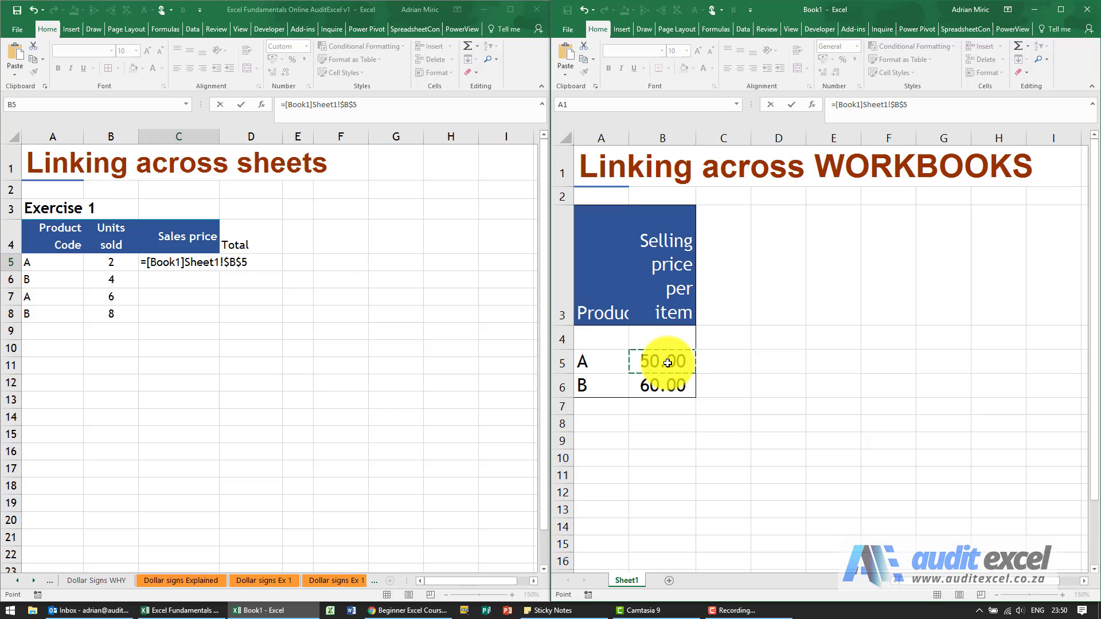
{"action": "key", "text": "Return"}
{"action": "left_click", "coordinate": [198, 259]}
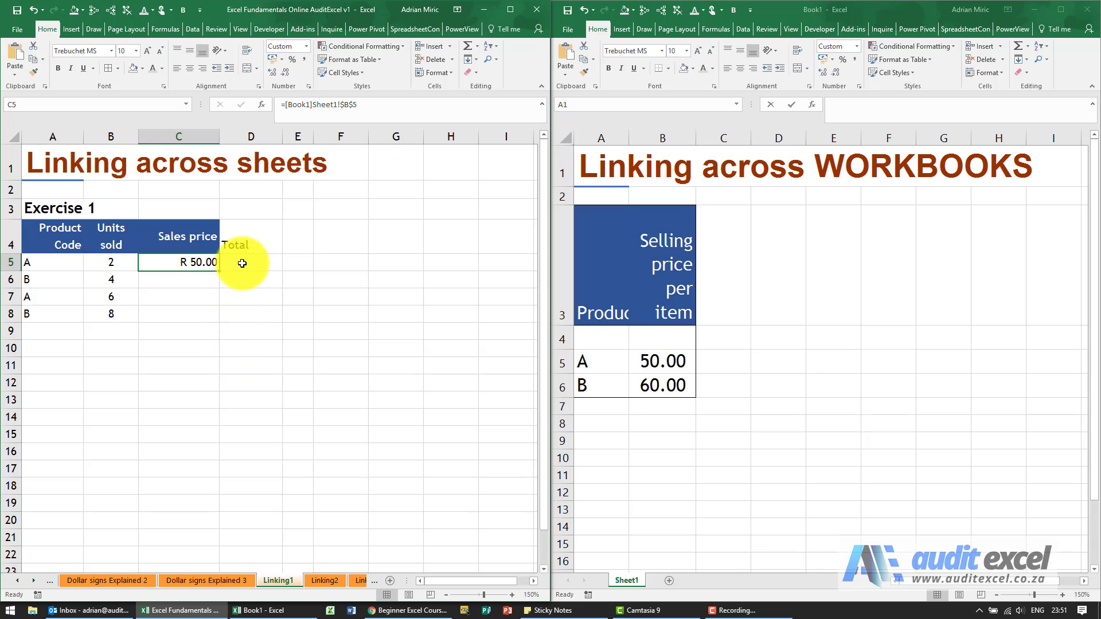
{"action": "left_click", "coordinate": [211, 279]}
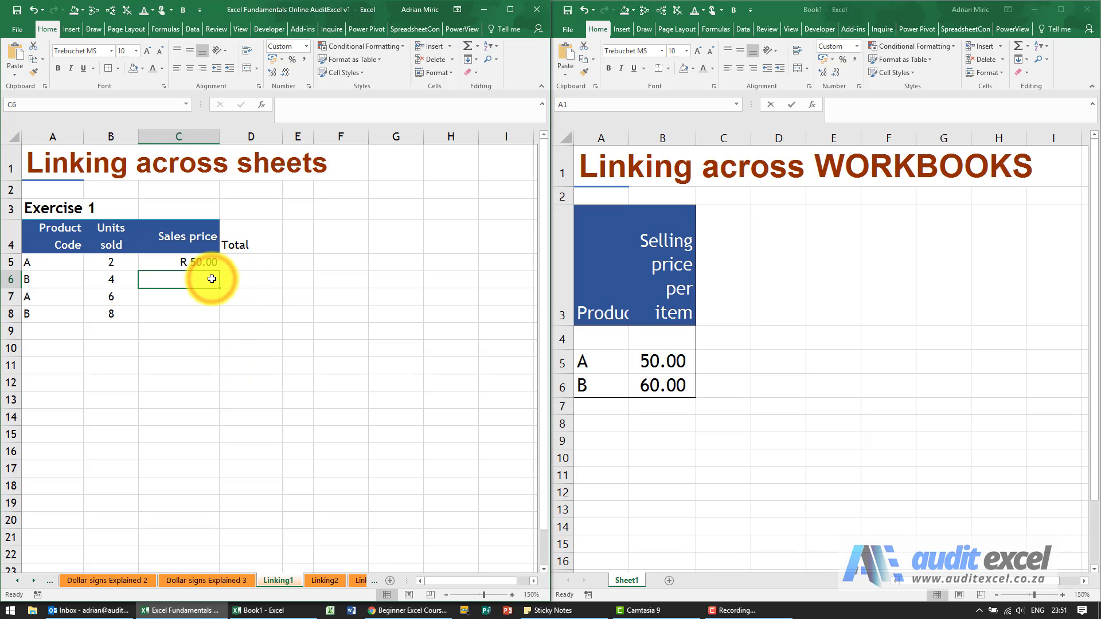
{"action": "type", "text": "="}
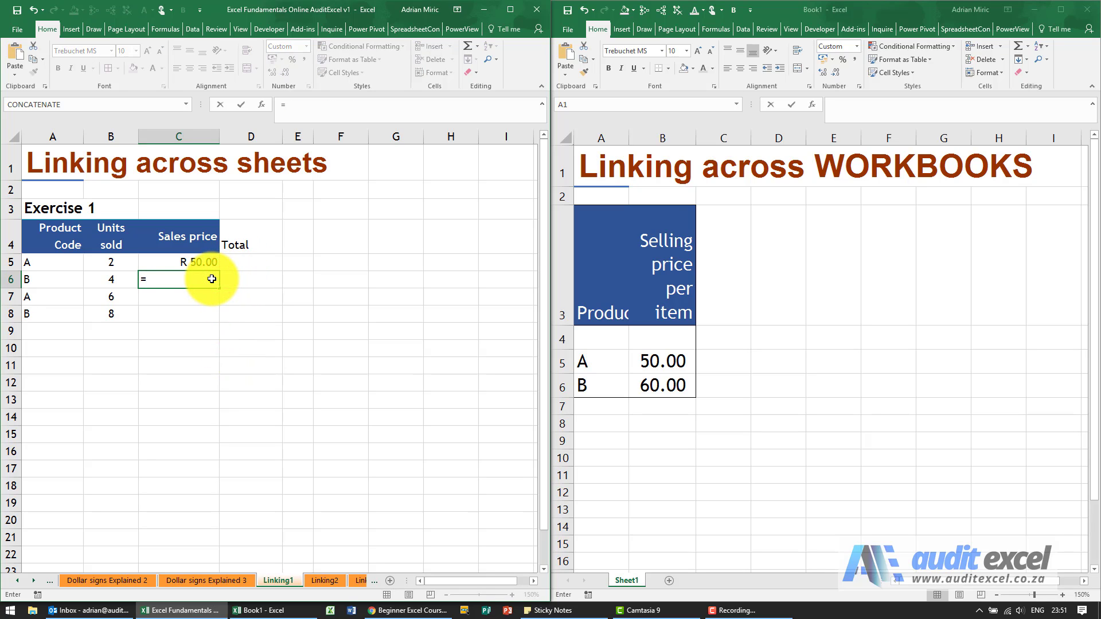
{"action": "left_click", "coordinate": [324, 581]}
{"action": "left_click", "coordinate": [256, 311]}
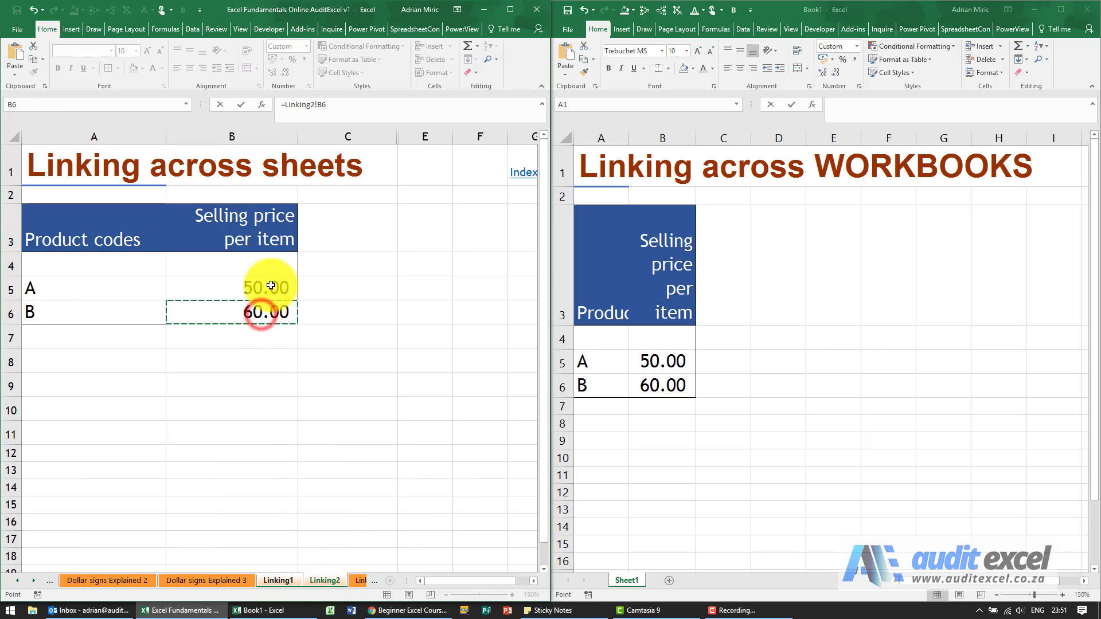
{"action": "key", "text": "Return"}
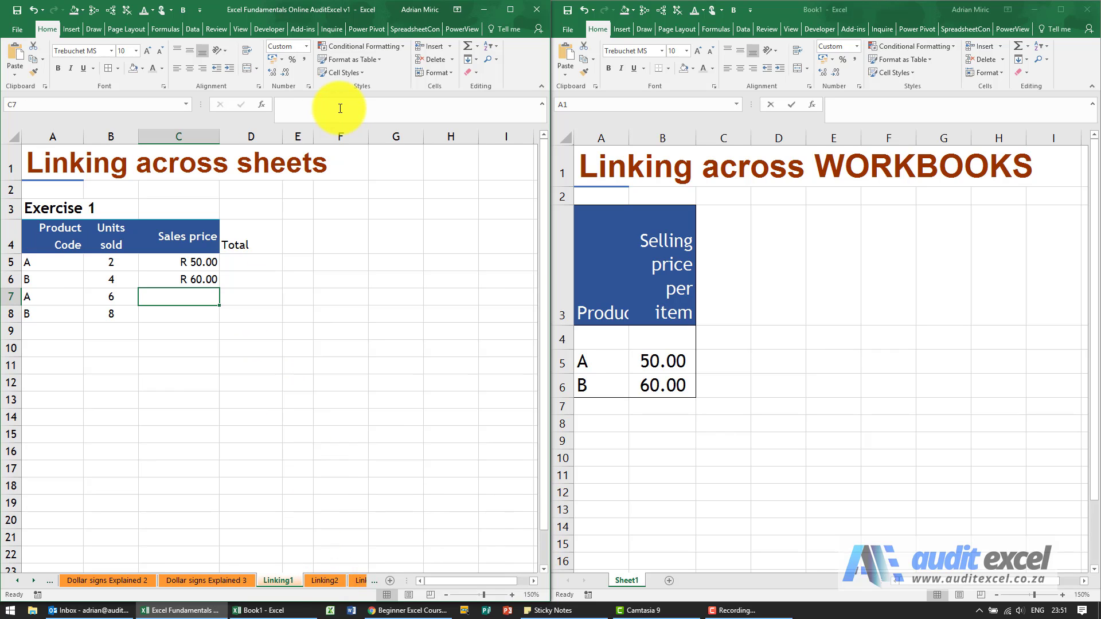
{"action": "left_click", "coordinate": [208, 280]}
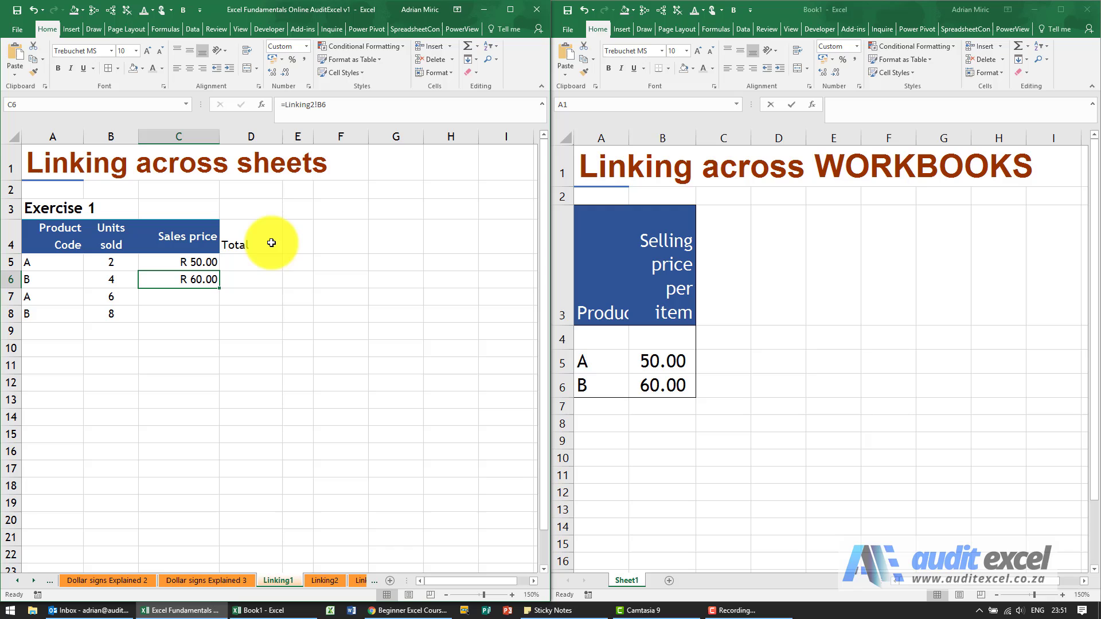
{"action": "key", "text": "Delete"}
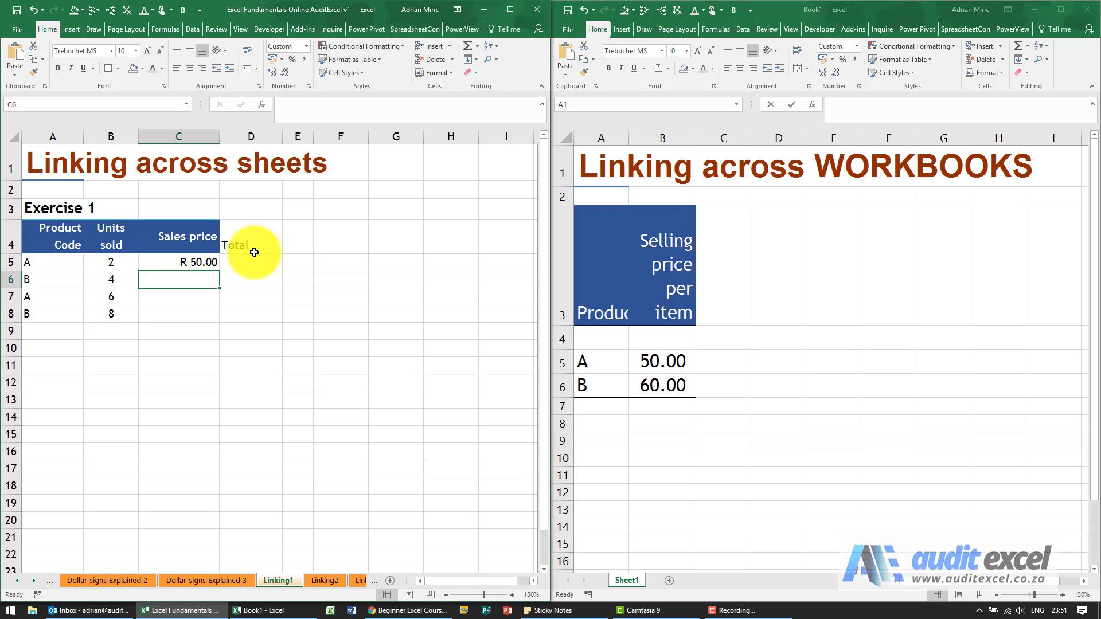
{"action": "left_click", "coordinate": [191, 261]}
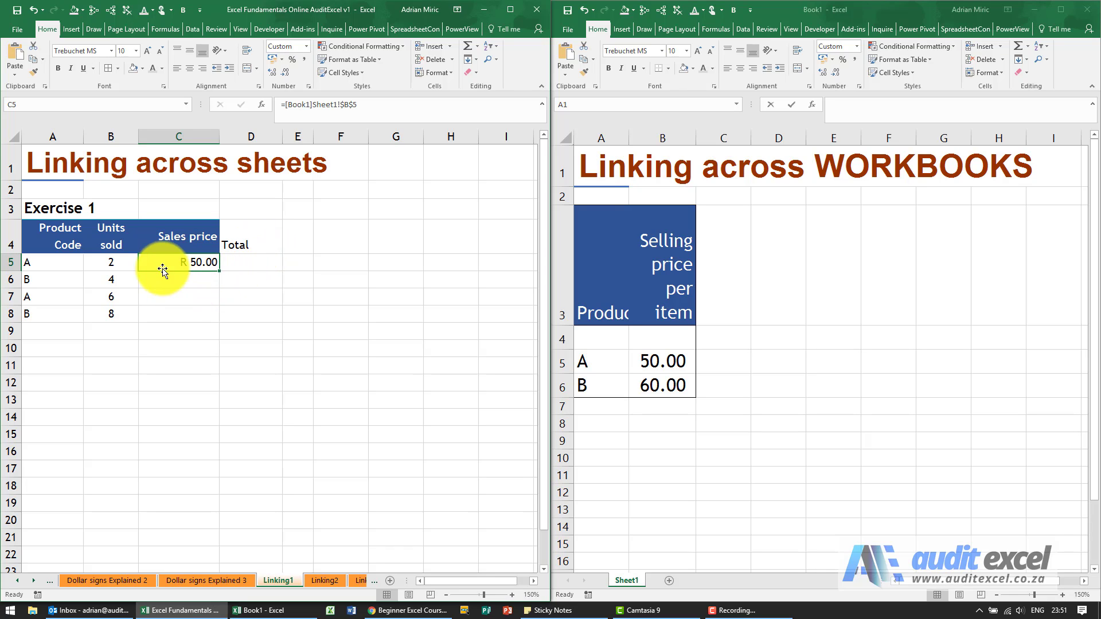